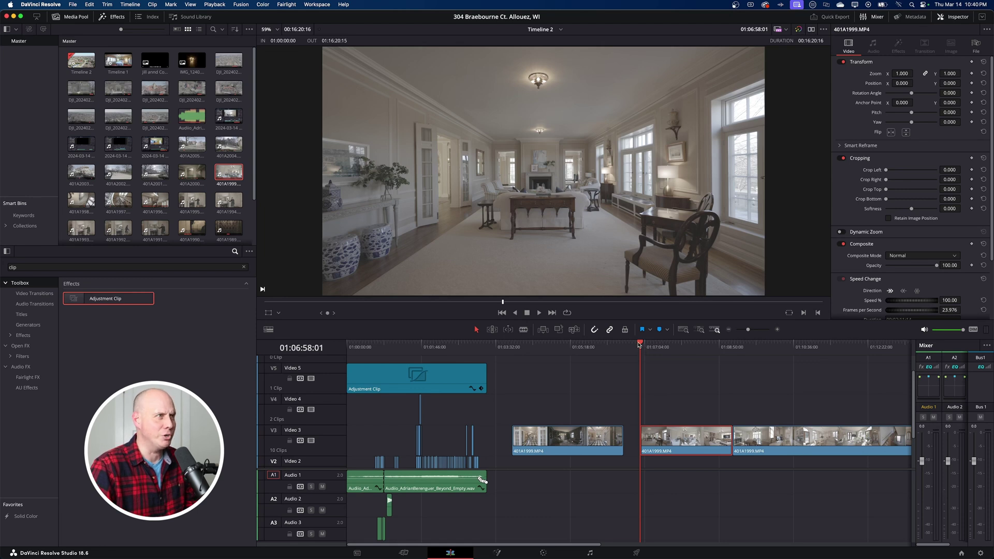
Scrub through the second 401A1999.MP4 clip on V3, then play it from its start and stop.
{"action": "left_click_drag", "start_coordinate": [646, 345], "coordinate": [653, 347]}
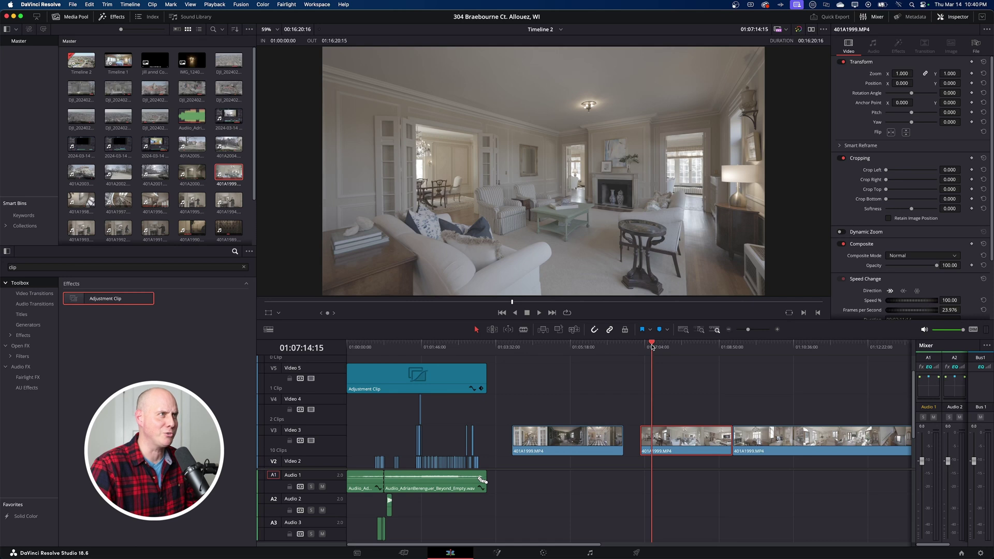
{"action": "left_click_drag", "start_coordinate": [653, 347], "coordinate": [661, 350]}
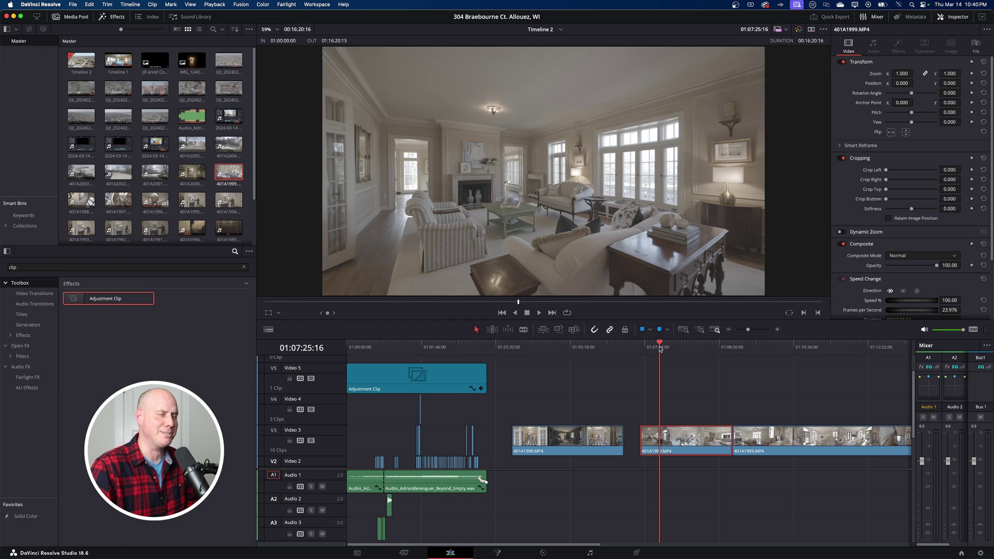
{"action": "left_click_drag", "start_coordinate": [660, 350], "coordinate": [662, 351]}
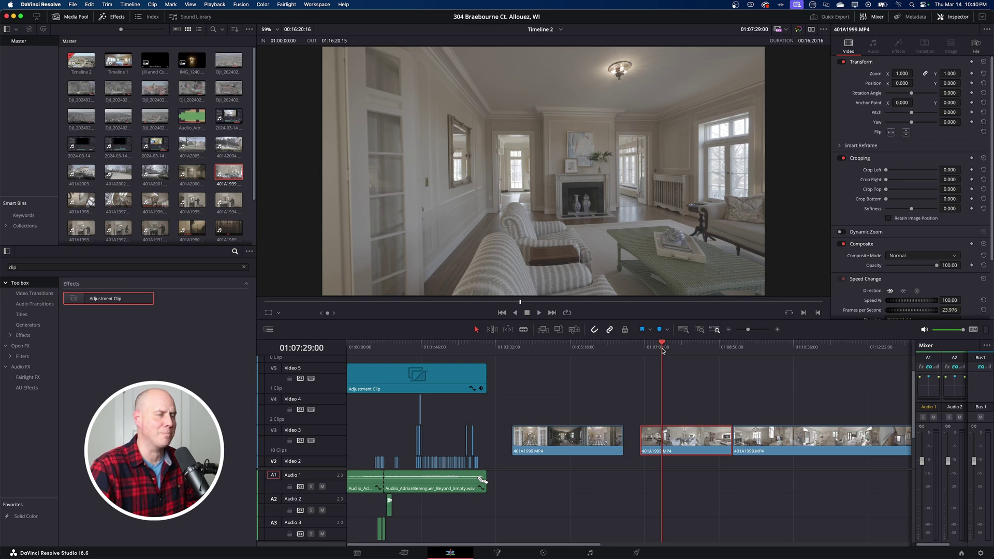
{"action": "left_click_drag", "start_coordinate": [662, 351], "coordinate": [735, 383]}
{"action": "left_click", "coordinate": [640, 346]}
{"action": "key", "text": "space"}
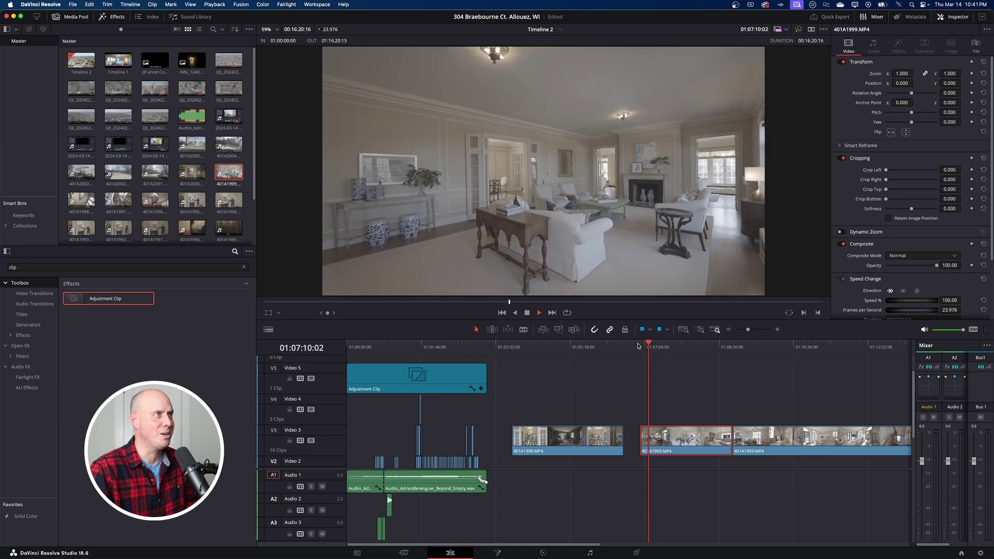
{"action": "key", "text": "space"}
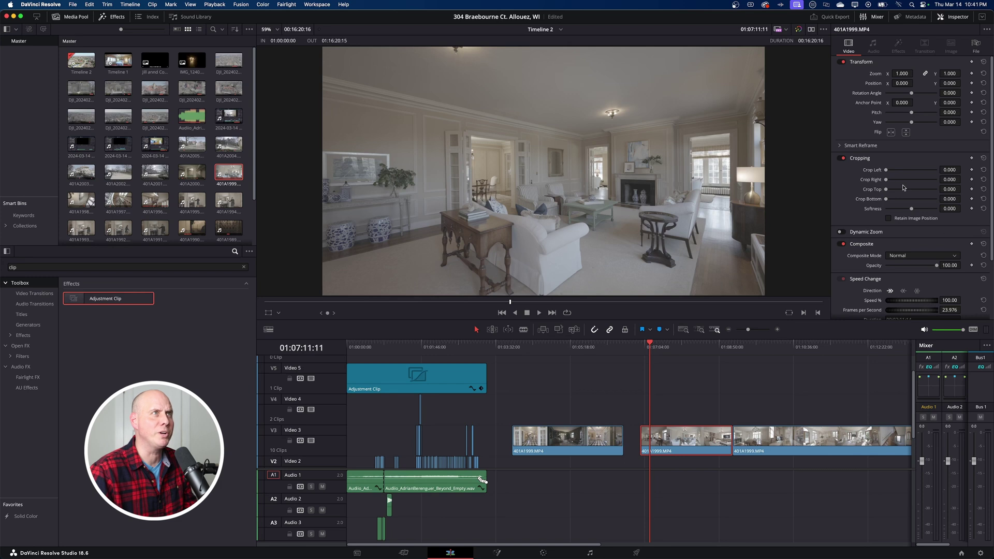
Set the clip's Speed Change to 40% in the Inspector.
{"action": "scroll", "coordinate": [872, 228], "scroll_direction": "down", "scroll_amount": 1}
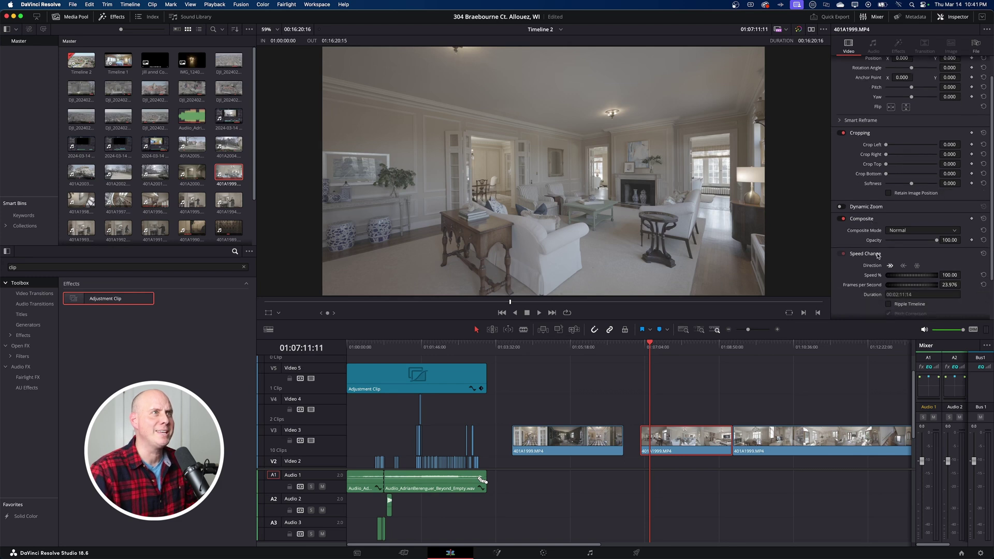
{"action": "scroll", "coordinate": [911, 264], "scroll_direction": "down", "scroll_amount": 1}
{"action": "left_click", "coordinate": [952, 266]}
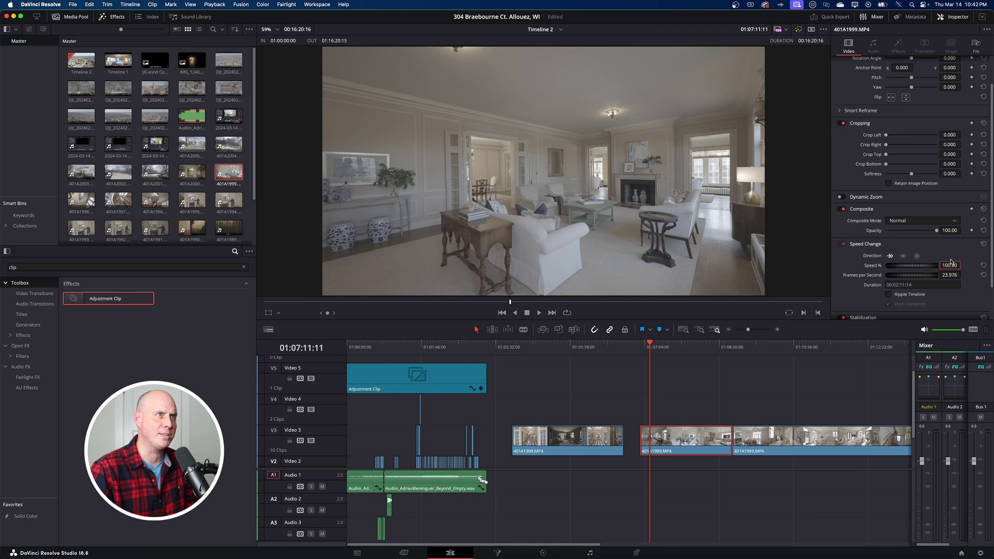
{"action": "type", "text": "40"}
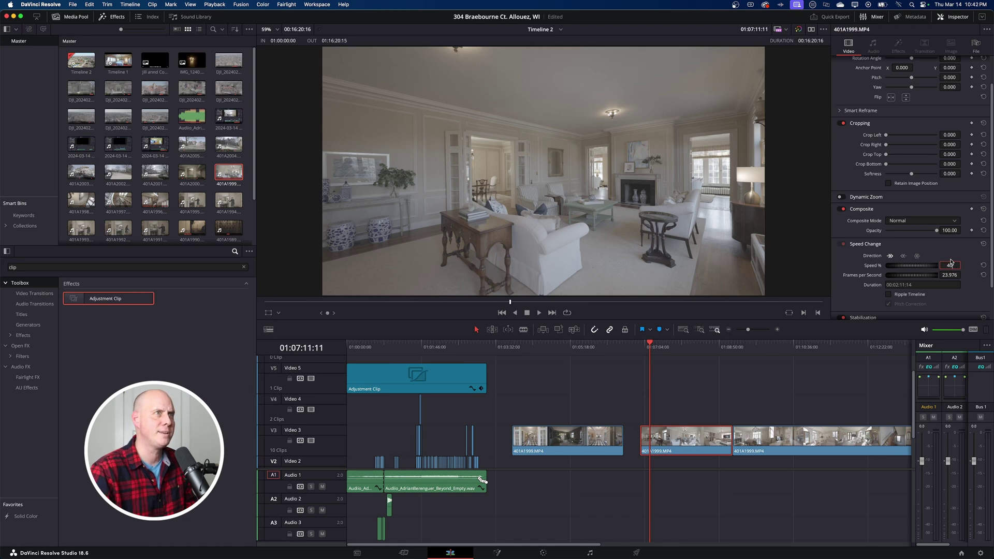
{"action": "key", "text": "Return"}
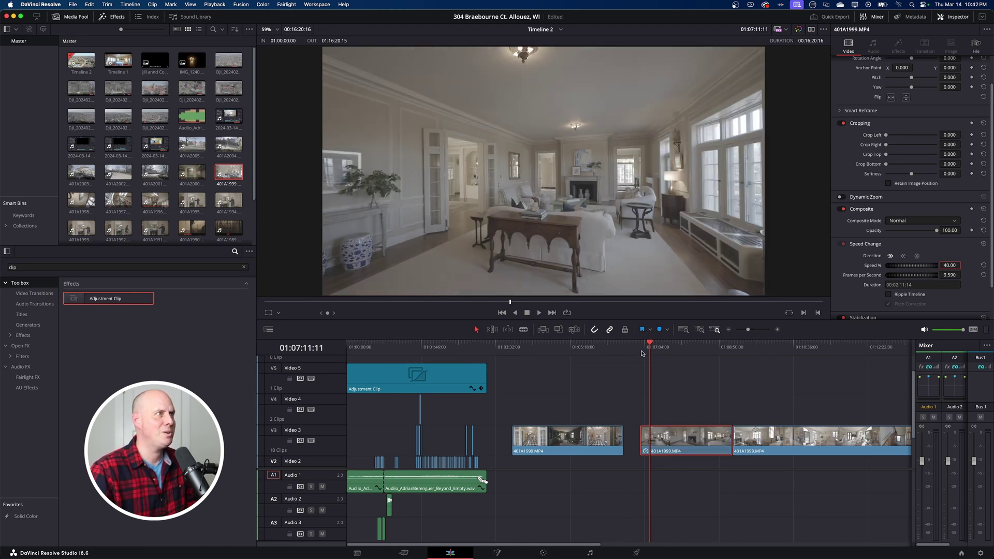
Play back and scrub the slowed clip, then switch to the Color page.
{"action": "left_click", "coordinate": [642, 354]}
{"action": "key", "text": "space"}
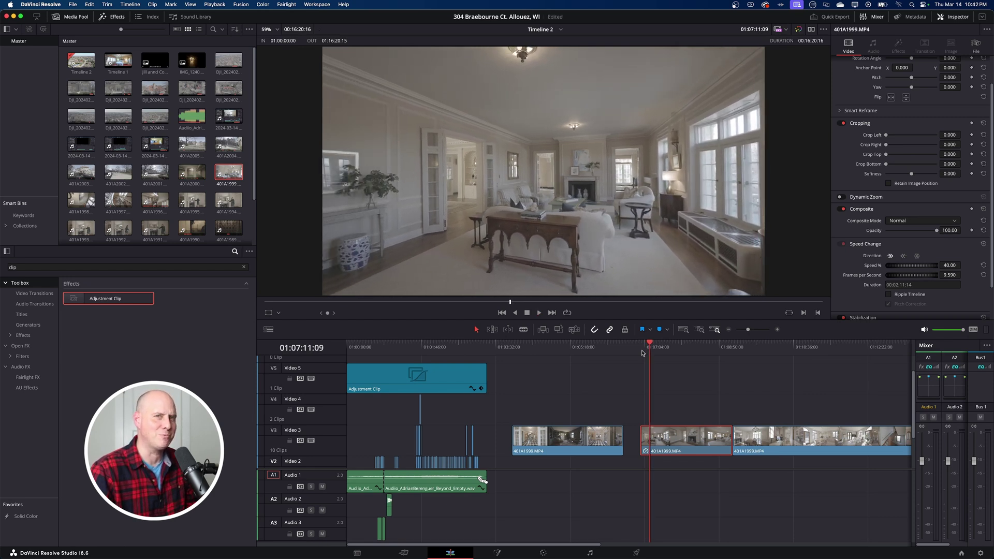
{"action": "mouse_move", "coordinate": [650, 343]}
{"action": "left_mouse_down"}
{"action": "mouse_move", "coordinate": [673, 352]}
{"action": "mouse_move", "coordinate": [664, 354]}
{"action": "left_mouse_up"}
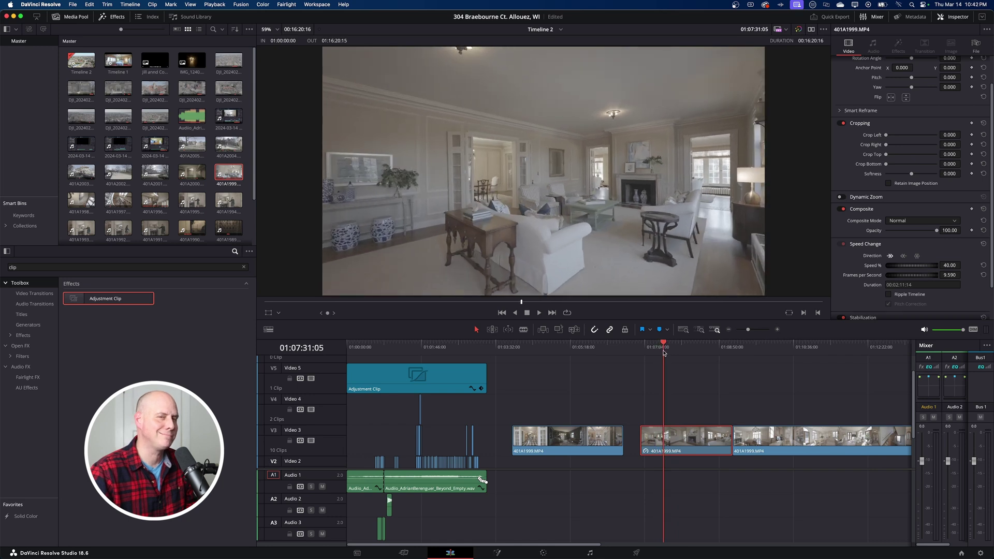
{"action": "left_click", "coordinate": [542, 551]}
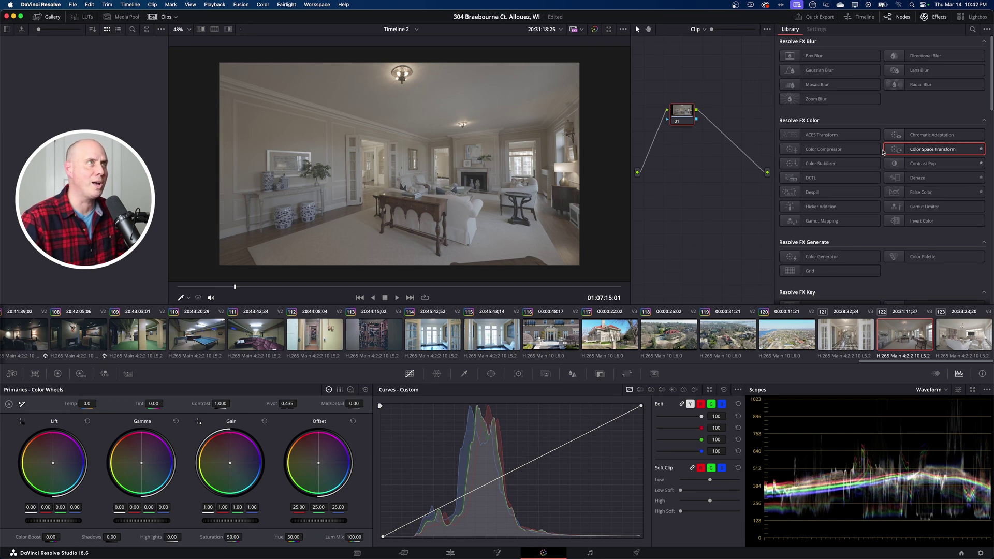
Apply Color Space Transform to node 01, check its input list, then reset the node.
{"action": "mouse_move", "coordinate": [679, 121]}
{"action": "left_mouse_down"}
{"action": "mouse_move", "coordinate": [676, 105]}
{"action": "mouse_move", "coordinate": [677, 118]}
{"action": "left_mouse_up"}
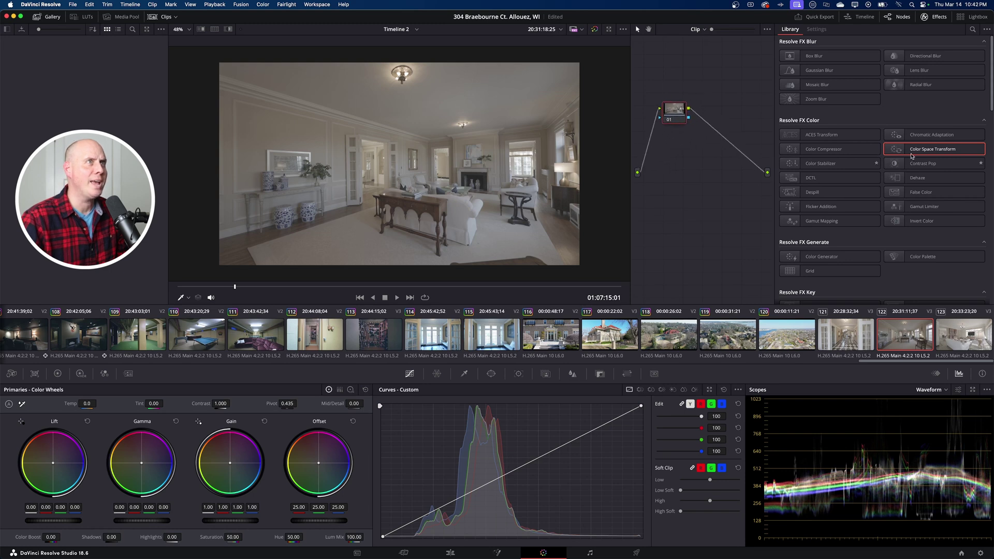
{"action": "left_click_drag", "start_coordinate": [928, 151], "coordinate": [676, 115]}
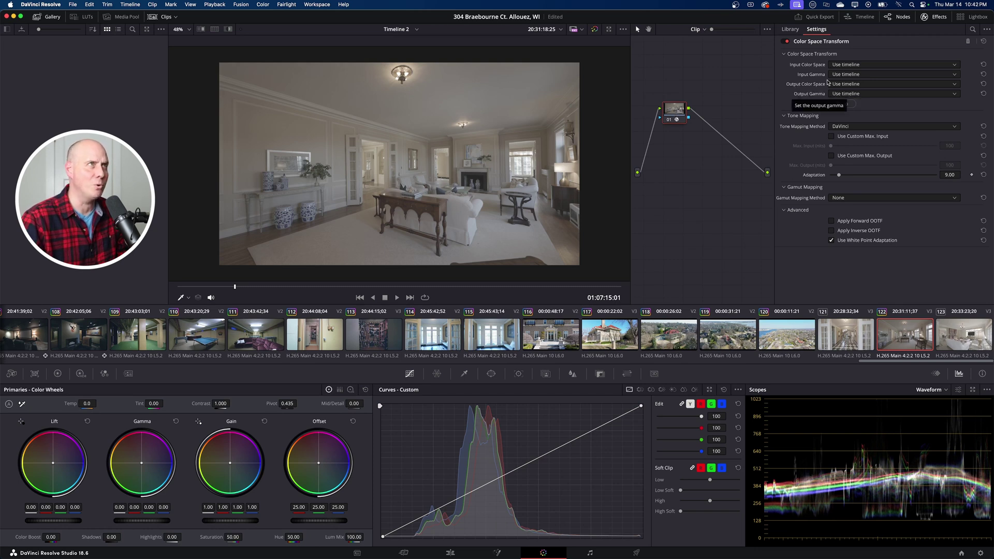
{"action": "left_click", "coordinate": [848, 65]}
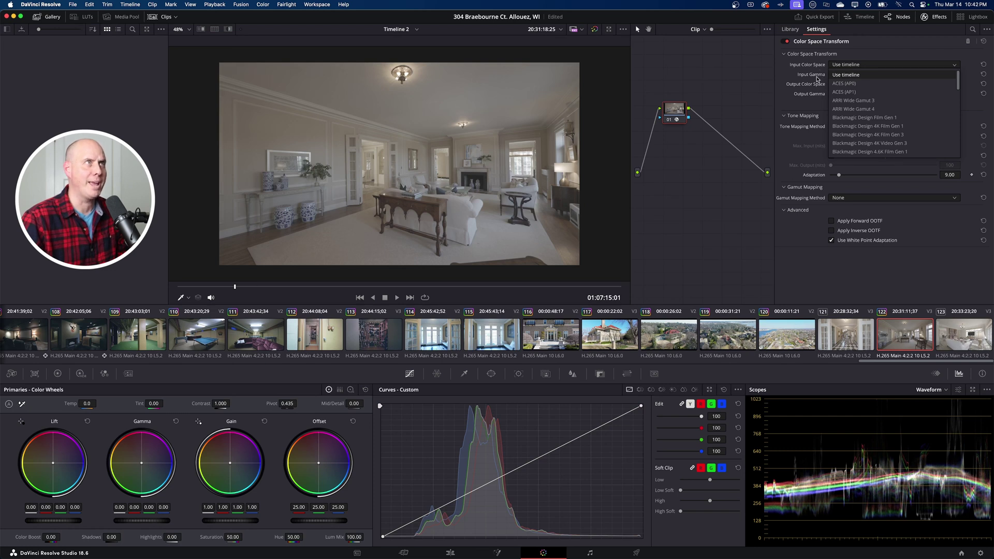
{"action": "left_click", "coordinate": [748, 84]}
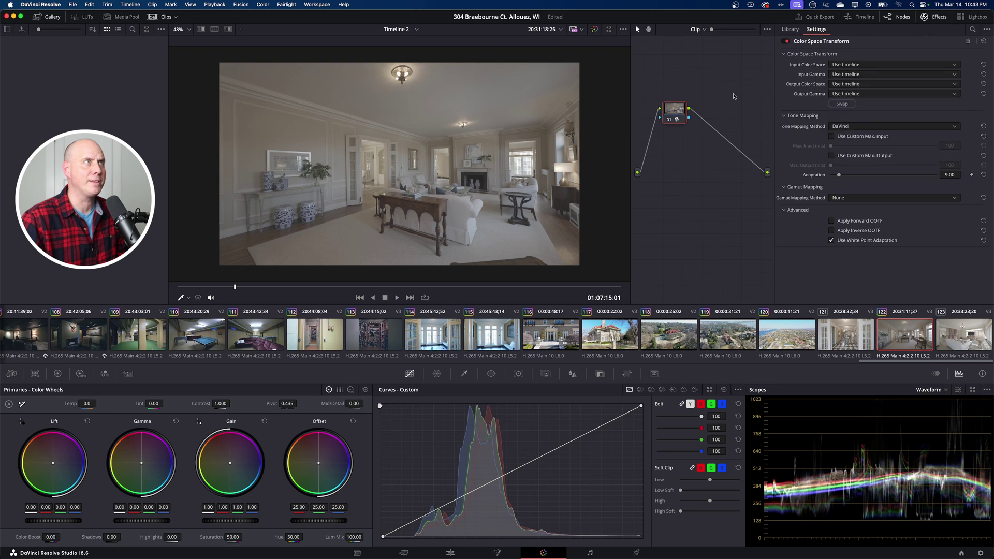
{"action": "right_click", "coordinate": [681, 111]}
{"action": "left_click", "coordinate": [696, 114]}
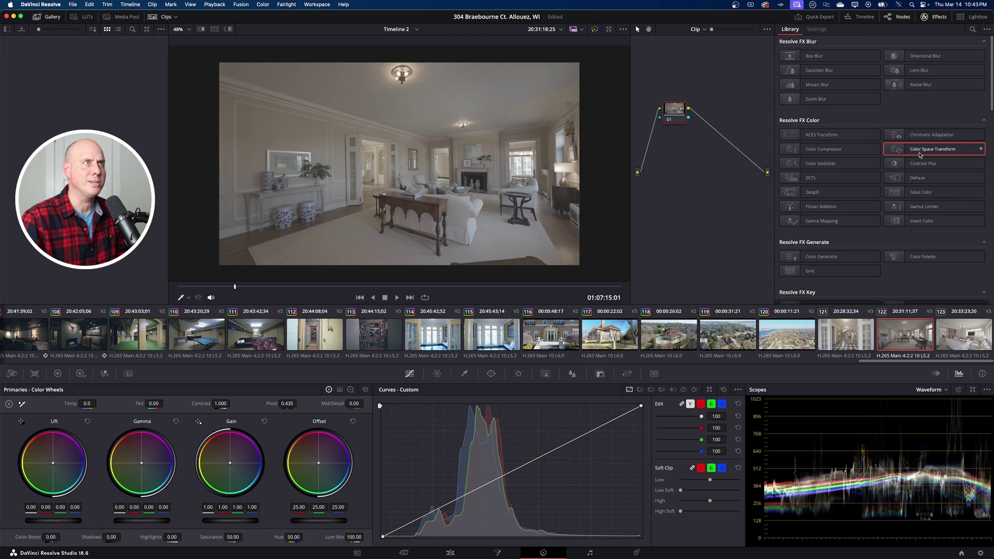
Add Color Space Transform as a separate node 02 and arrange it beside node 01.
{"action": "left_click_drag", "start_coordinate": [923, 153], "coordinate": [725, 121]}
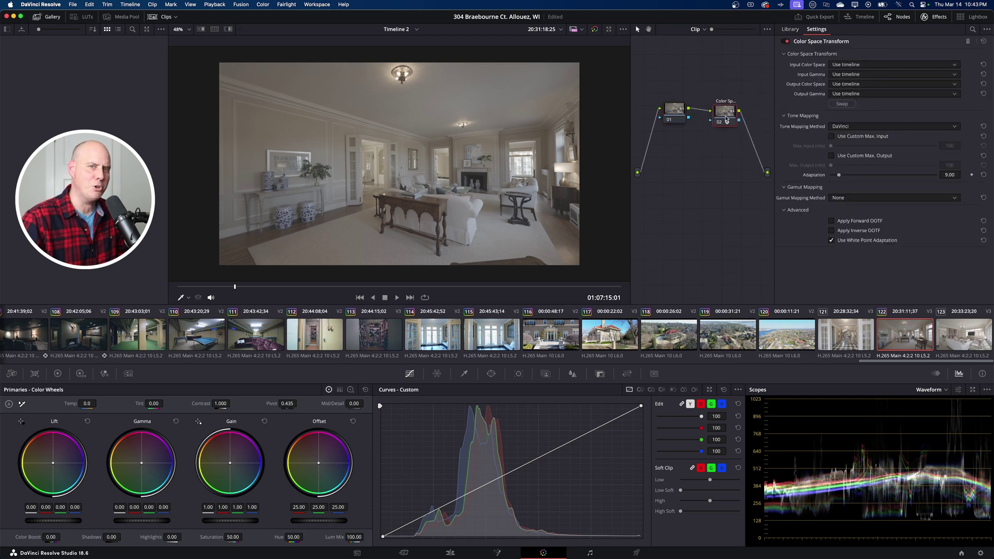
{"action": "left_click_drag", "start_coordinate": [727, 121], "coordinate": [727, 114]}
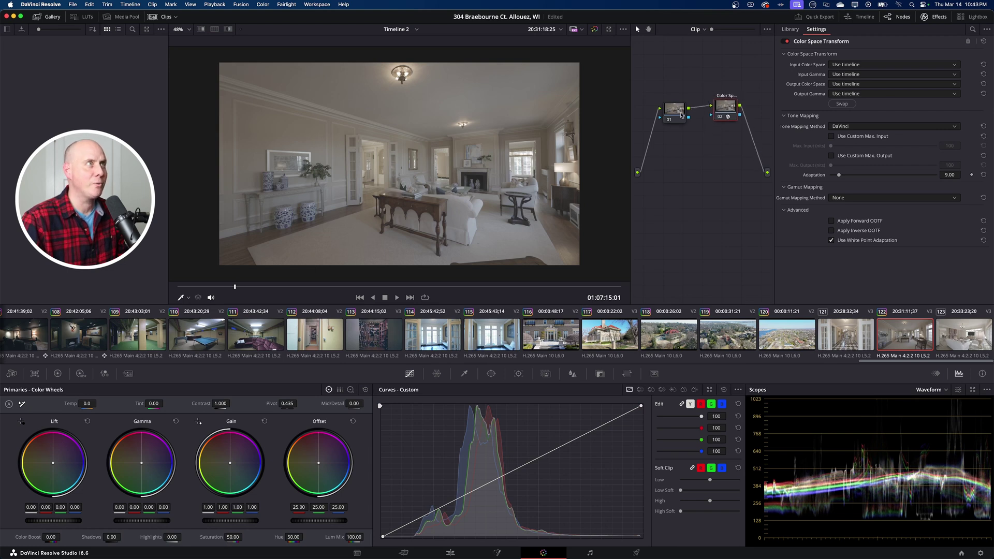
{"action": "left_click_drag", "start_coordinate": [722, 108], "coordinate": [718, 114]}
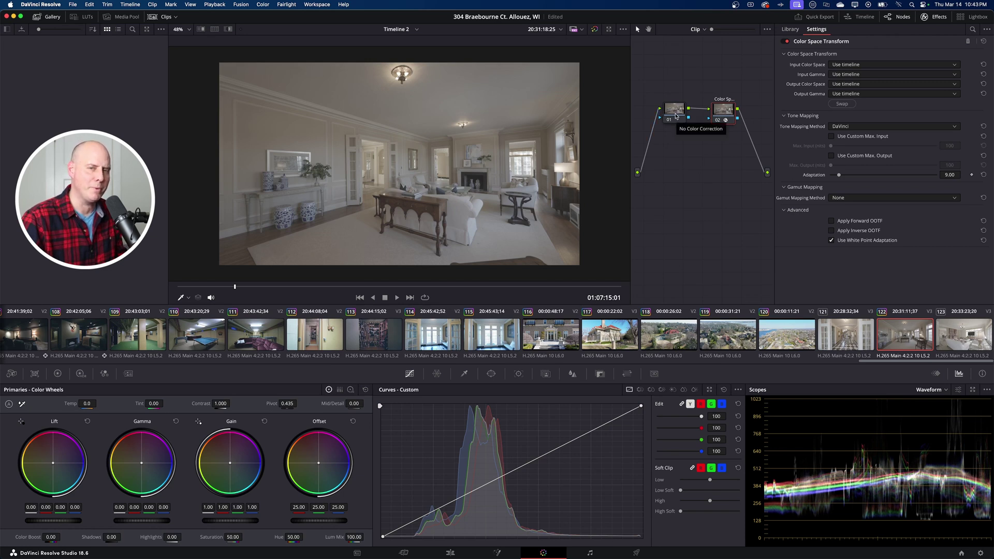
{"action": "left_click_drag", "start_coordinate": [675, 115], "coordinate": [663, 99]}
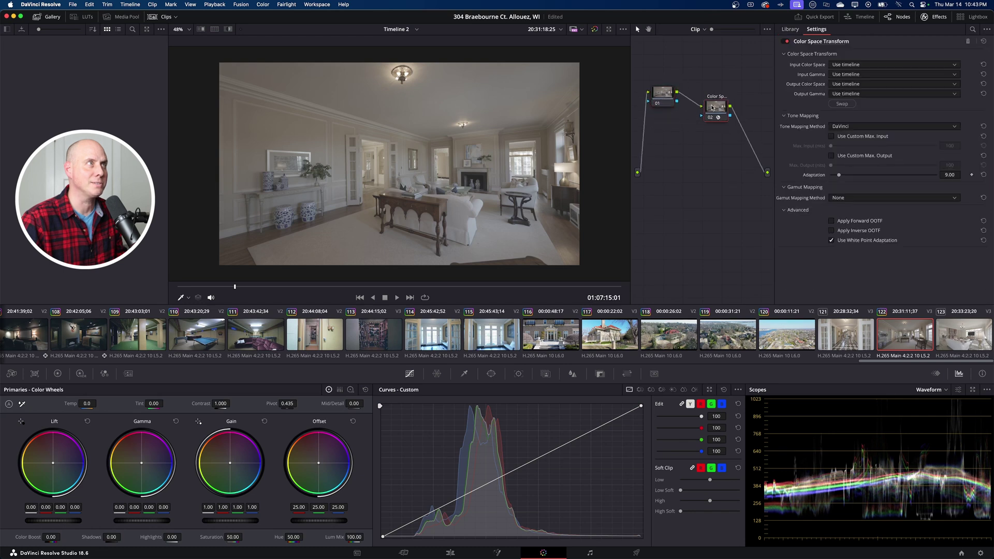
{"action": "left_click_drag", "start_coordinate": [712, 107], "coordinate": [705, 109]}
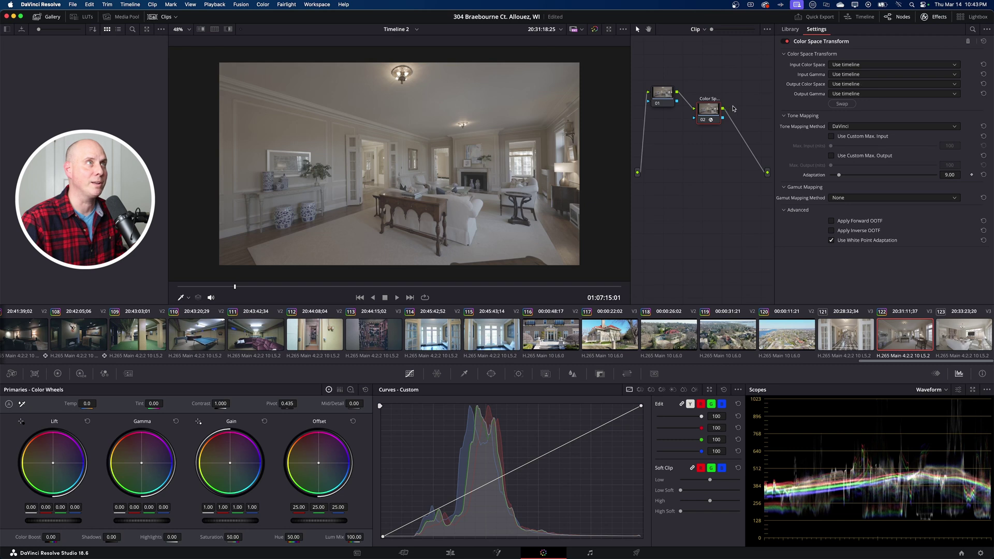
{"action": "left_click_drag", "start_coordinate": [707, 113], "coordinate": [714, 102]}
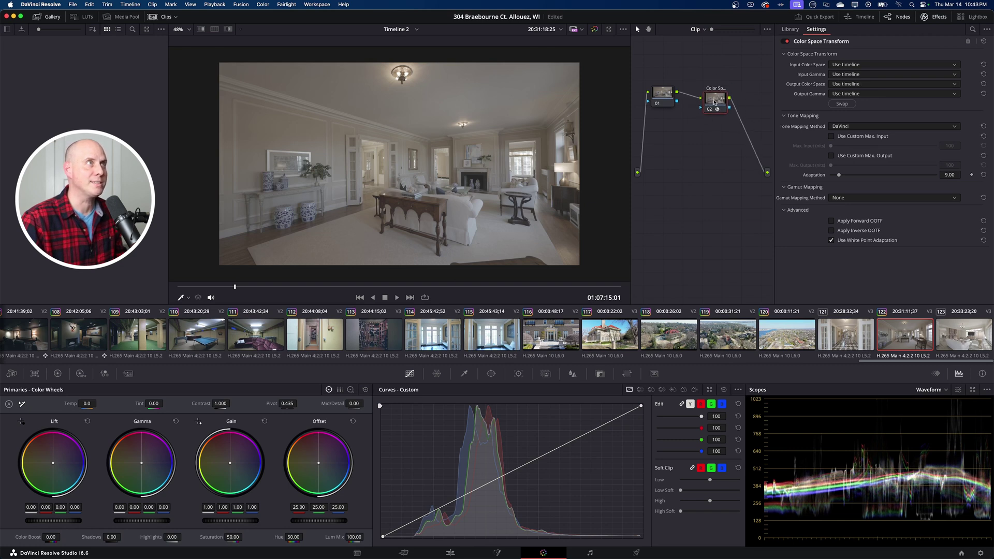
{"action": "right_click", "coordinate": [714, 102]}
Replace node 02 with Color Space Transform on node 01, input colour space Canon Cinema Gamut.
{"action": "left_click", "coordinate": [738, 228]}
{"action": "left_click_drag", "start_coordinate": [933, 153], "coordinate": [679, 107]}
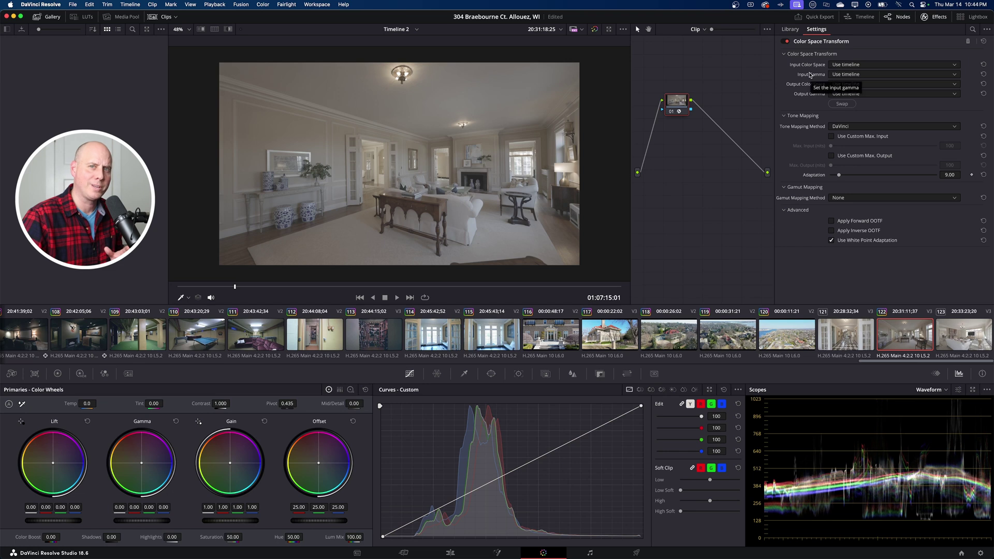
{"action": "left_click", "coordinate": [829, 65]}
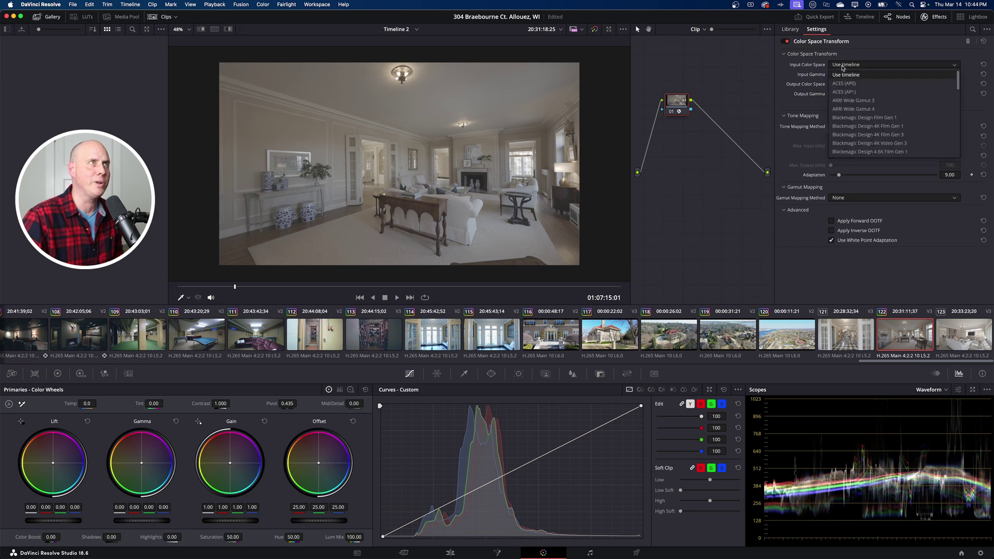
{"action": "scroll", "coordinate": [856, 111], "scroll_direction": "down", "scroll_amount": 2}
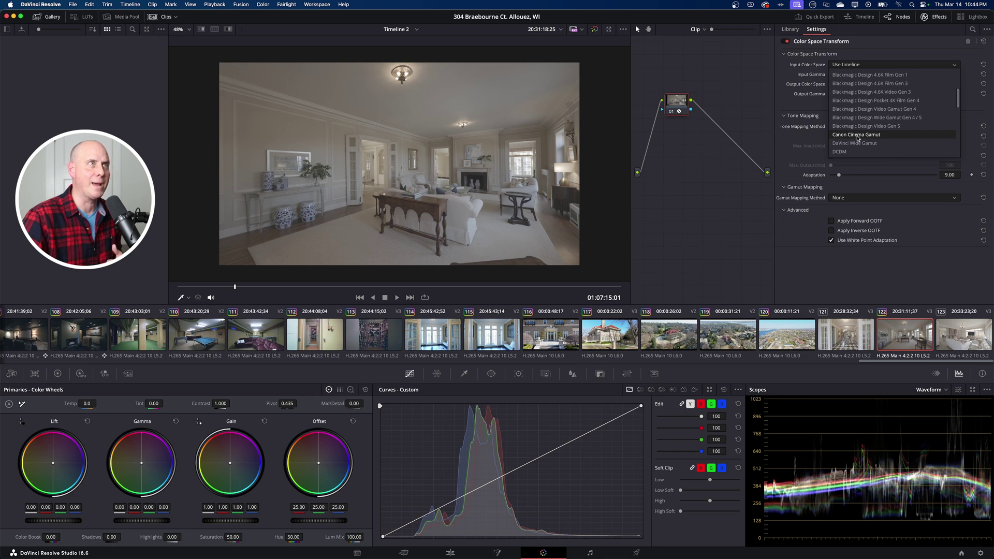
{"action": "left_click", "coordinate": [856, 135]}
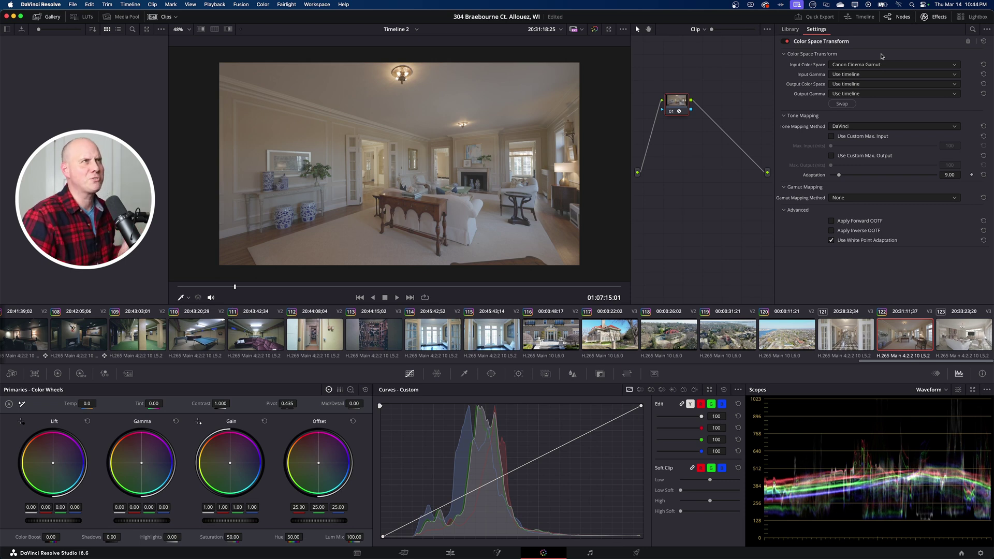
Set the Color Space Transform input gamma to Canon Log 3.
{"action": "left_click", "coordinate": [860, 74]}
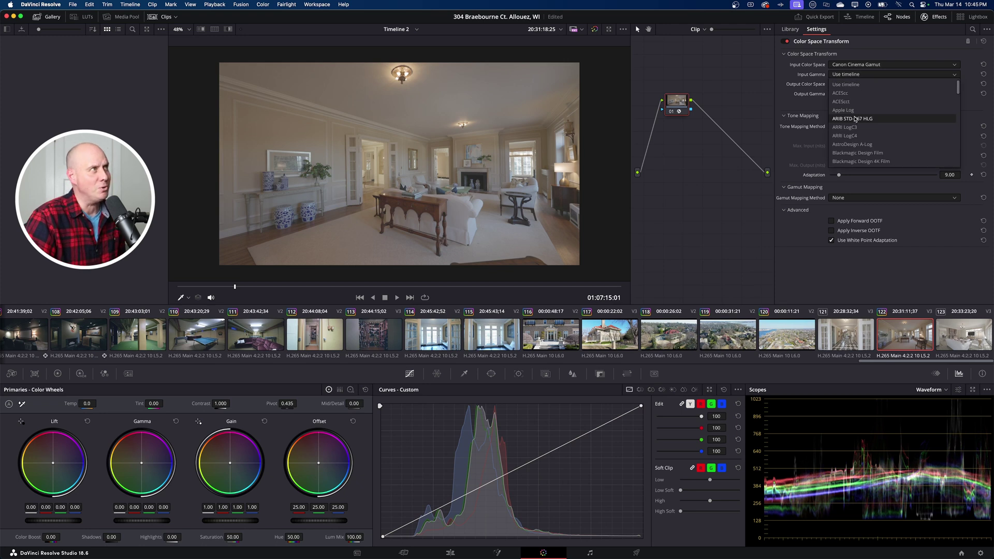
{"action": "scroll", "coordinate": [857, 131], "scroll_direction": "down", "scroll_amount": 1}
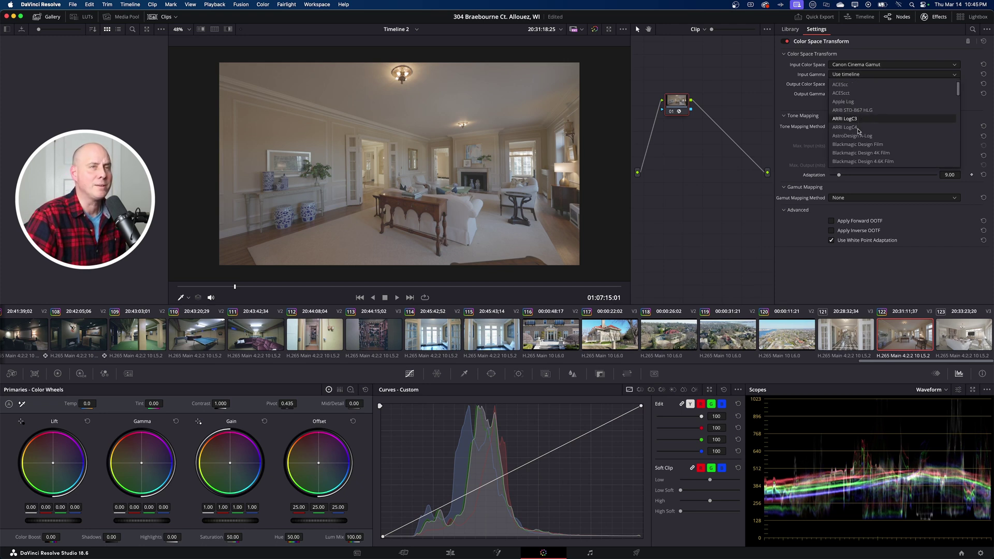
{"action": "scroll", "coordinate": [858, 131], "scroll_direction": "down", "scroll_amount": 6}
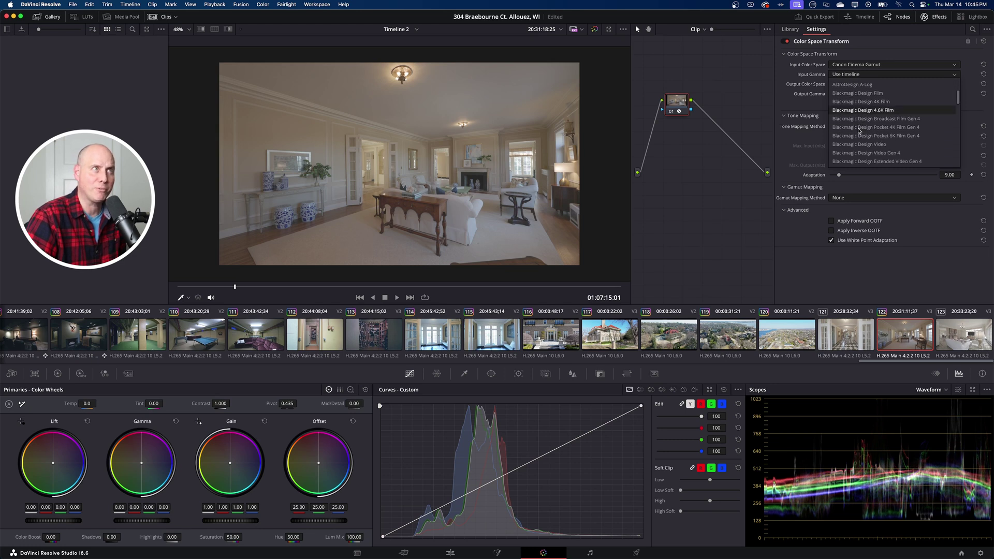
{"action": "scroll", "coordinate": [858, 131], "scroll_direction": "down", "scroll_amount": 7}
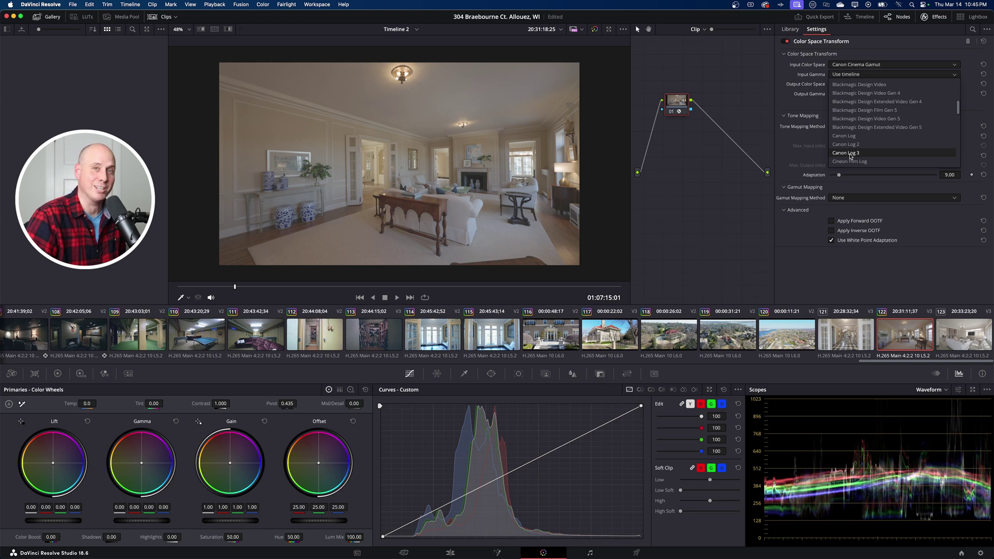
{"action": "left_click", "coordinate": [850, 154]}
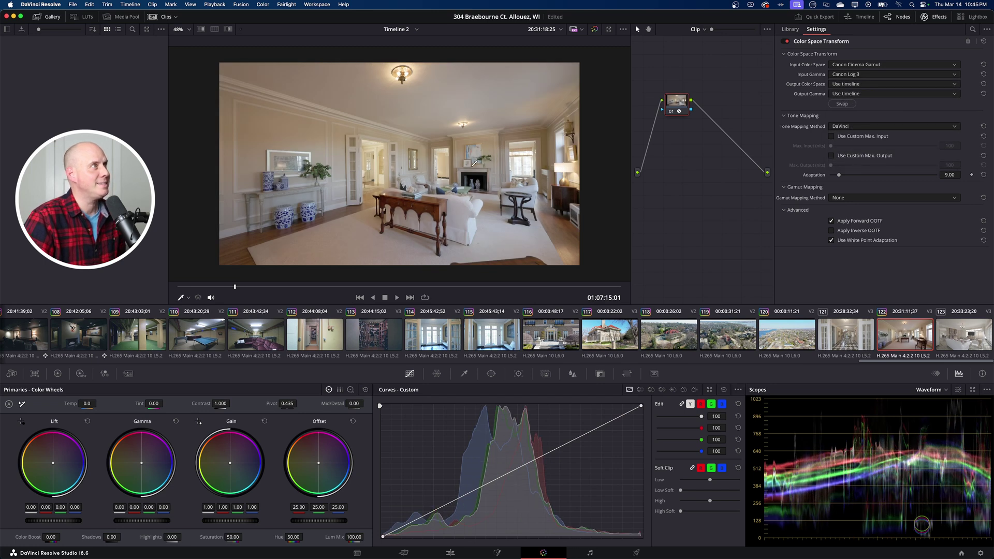
Toggle the grade bypass repeatedly to compare against the original, ending with the grade on.
{"action": "left_click", "coordinate": [595, 30]}
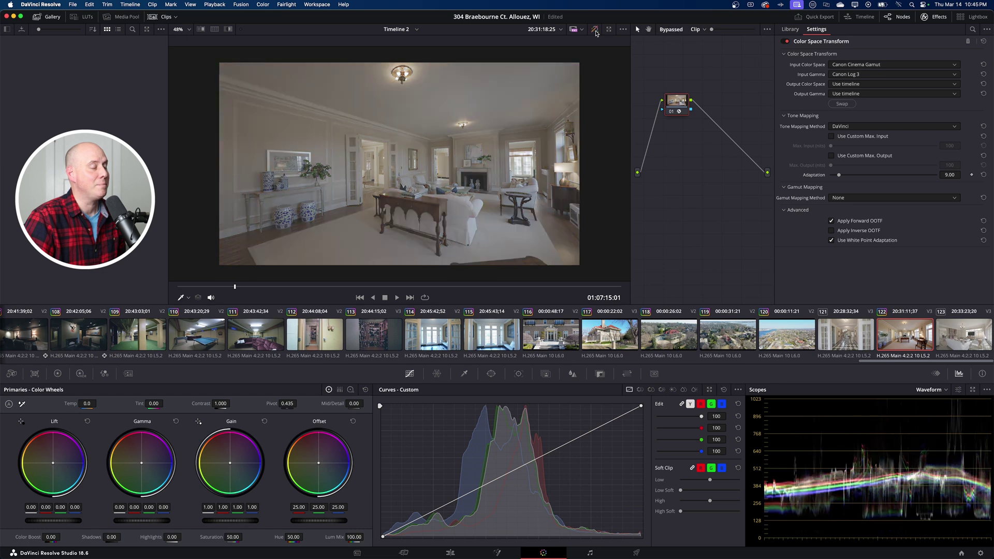
{"action": "left_click", "coordinate": [595, 30]}
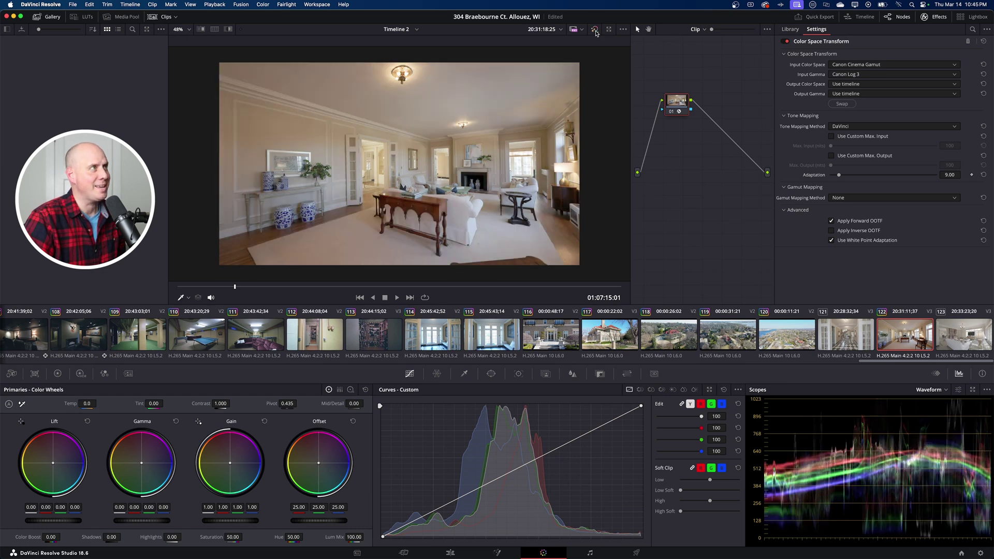
{"action": "left_click", "coordinate": [595, 30]}
{"action": "left_click", "coordinate": [595, 30]}
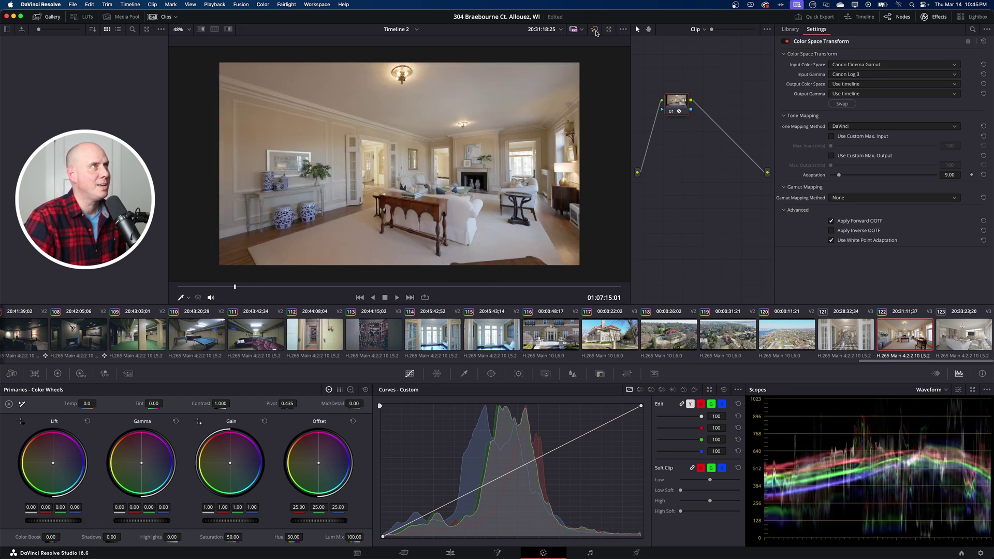
{"action": "left_click", "coordinate": [595, 30]}
{"action": "left_click", "coordinate": [595, 30]}
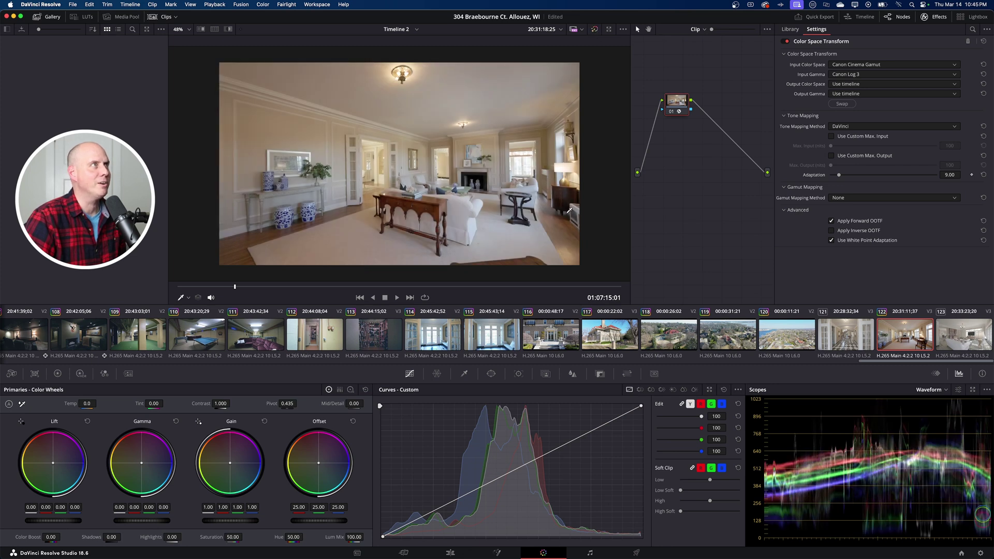
{"action": "left_click", "coordinate": [595, 30]}
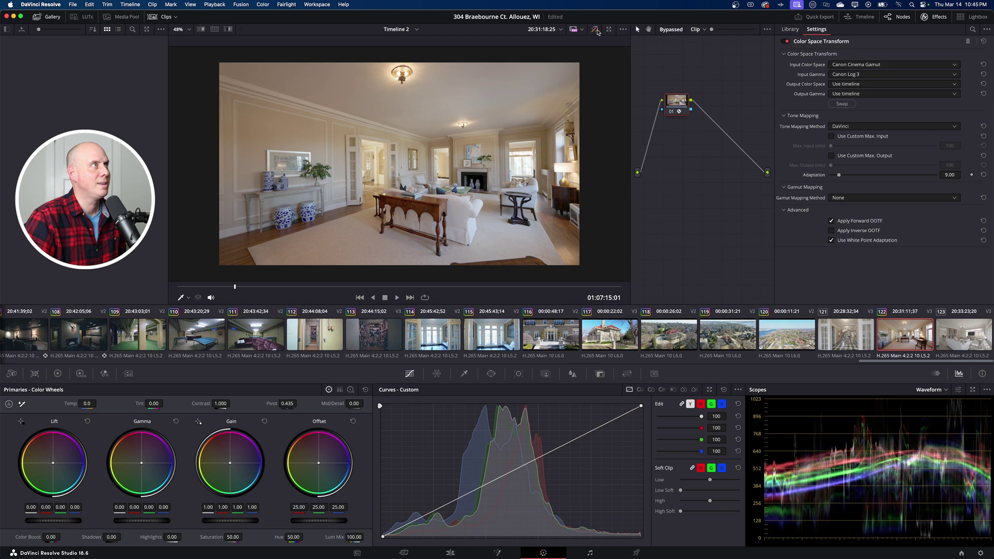
{"action": "left_click", "coordinate": [596, 30]}
{"action": "left_click", "coordinate": [596, 30]}
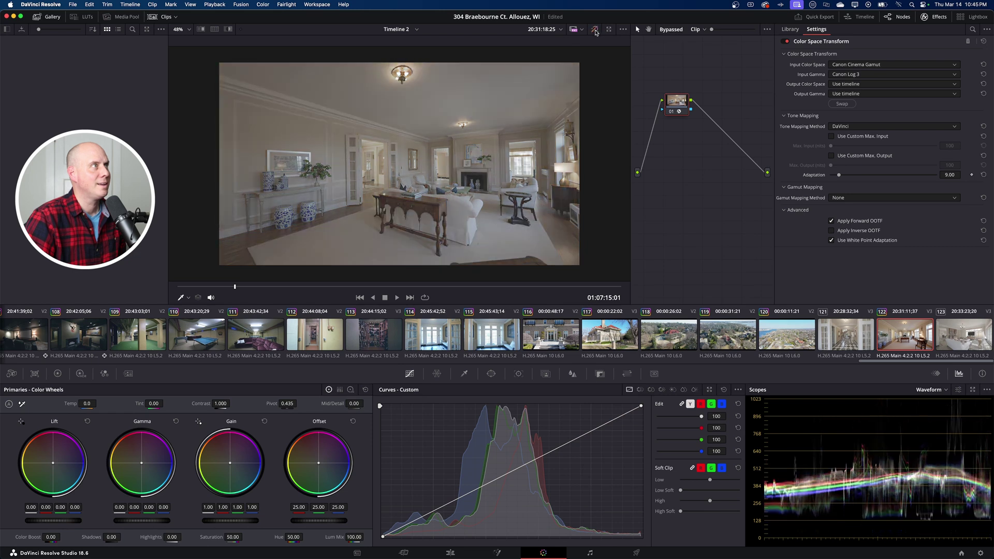
{"action": "left_click", "coordinate": [596, 30]}
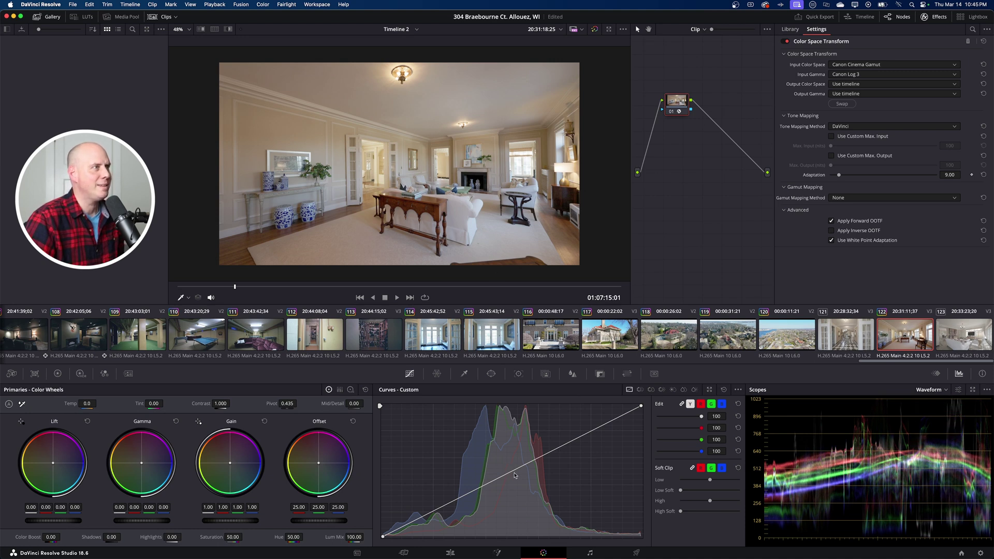
Shape the custom curve into an S with a lowered shadow point, raised highlight point and midpoint.
{"action": "left_click", "coordinate": [508, 468]}
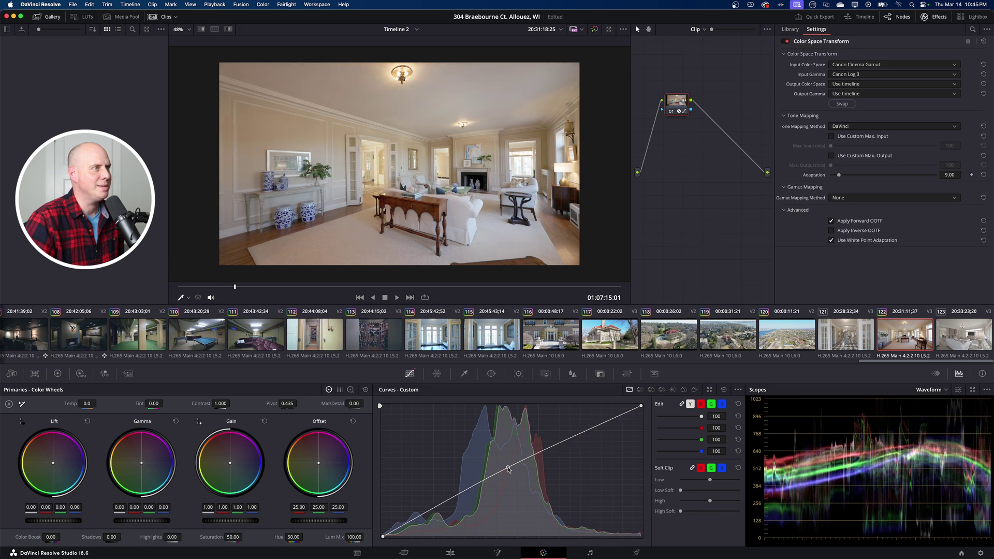
{"action": "left_click_drag", "start_coordinate": [508, 468], "coordinate": [510, 471]}
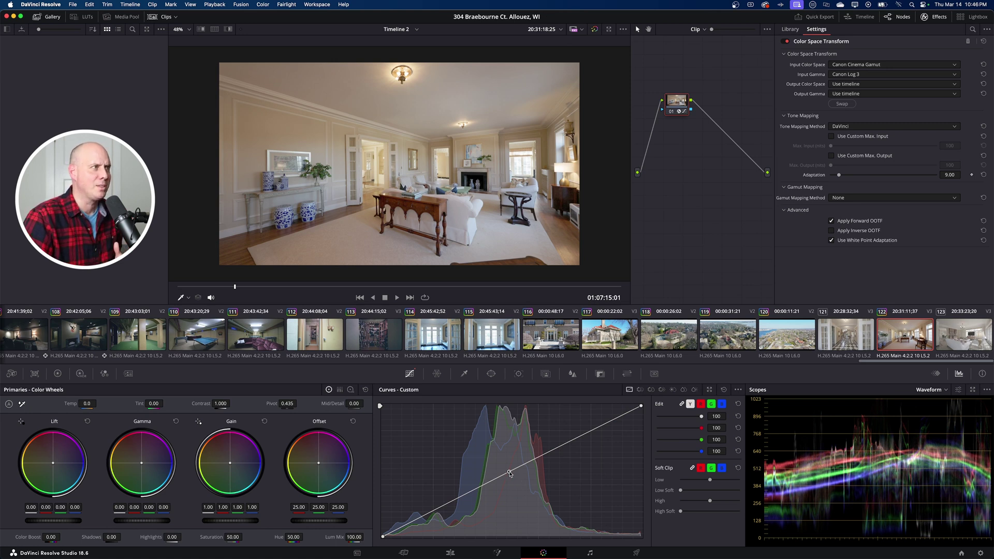
{"action": "mouse_move", "coordinate": [509, 473]}
{"action": "left_mouse_down"}
{"action": "mouse_move", "coordinate": [502, 445]}
{"action": "mouse_move", "coordinate": [509, 472]}
{"action": "left_mouse_up"}
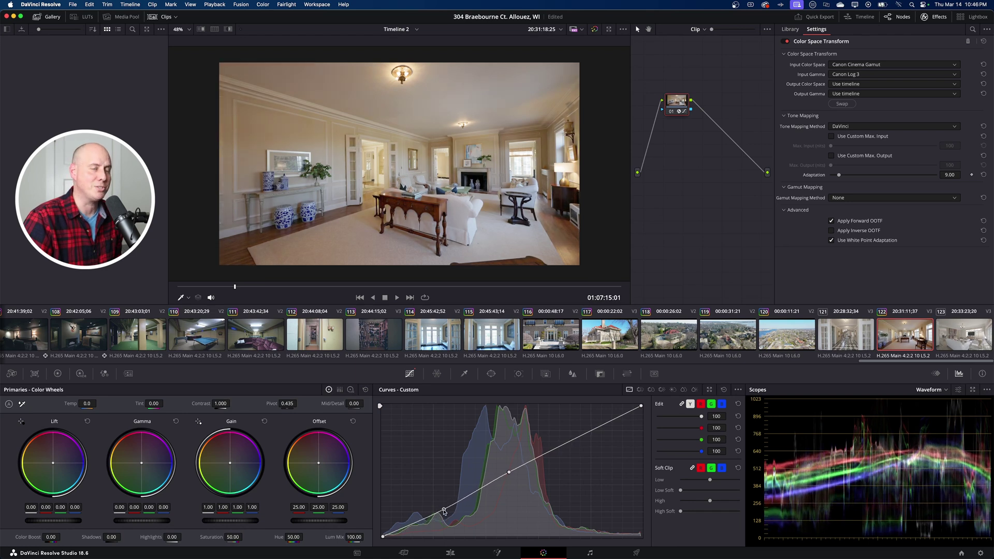
{"action": "left_click_drag", "start_coordinate": [436, 511], "coordinate": [434, 516]}
{"action": "left_click_drag", "start_coordinate": [580, 439], "coordinate": [584, 426]}
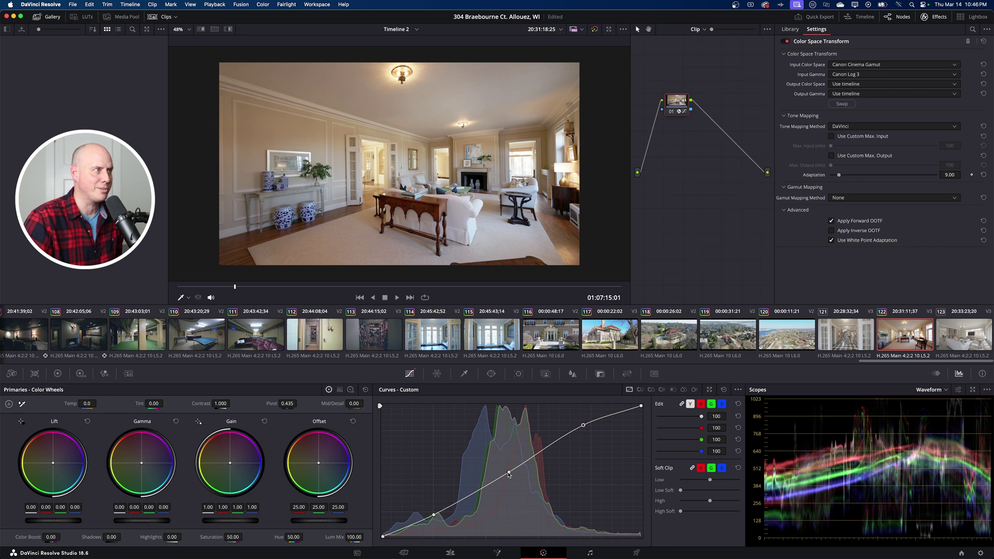
{"action": "left_click_drag", "start_coordinate": [509, 473], "coordinate": [511, 474]}
{"action": "left_click_drag", "start_coordinate": [437, 519], "coordinate": [468, 523]}
{"action": "mouse_move", "coordinate": [583, 425]}
{"action": "left_mouse_down"}
{"action": "mouse_move", "coordinate": [561, 420]}
{"action": "mouse_move", "coordinate": [572, 423]}
{"action": "left_mouse_up"}
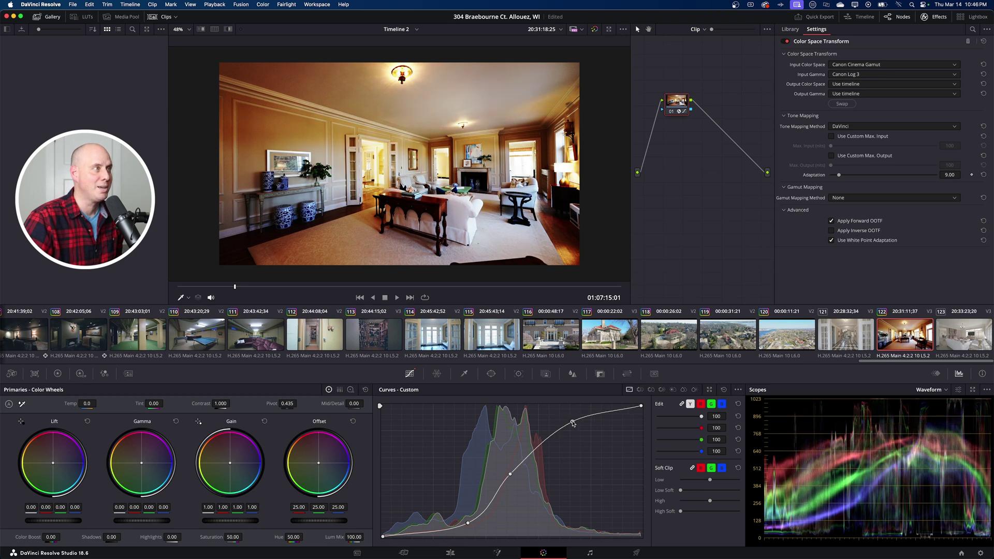
Reset the custom curve to straight and change the input gamma to Rec.709.
{"action": "left_click", "coordinate": [723, 389]}
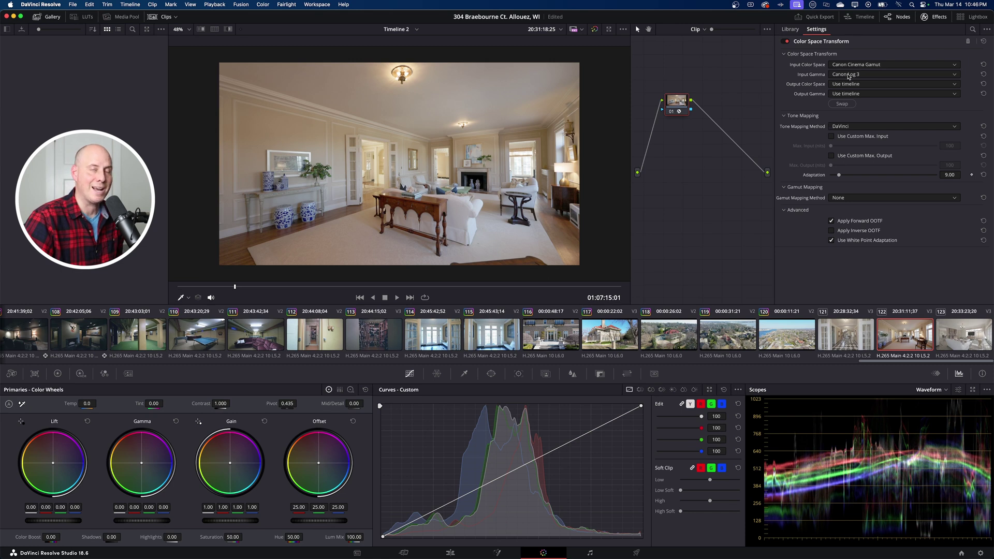
{"action": "left_click", "coordinate": [848, 75]}
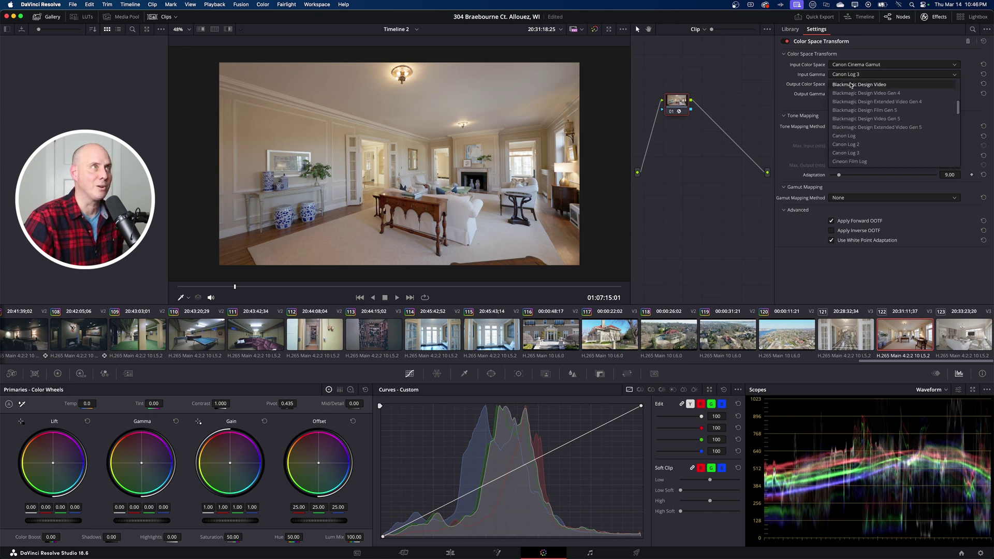
{"action": "scroll", "coordinate": [857, 139], "scroll_direction": "down", "scroll_amount": 2}
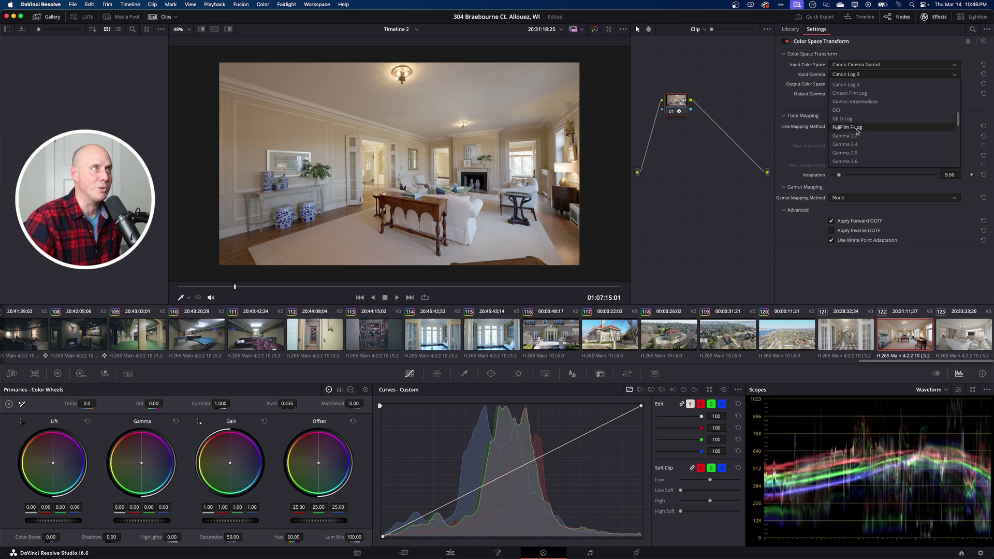
{"action": "scroll", "coordinate": [856, 136], "scroll_direction": "down", "scroll_amount": 5}
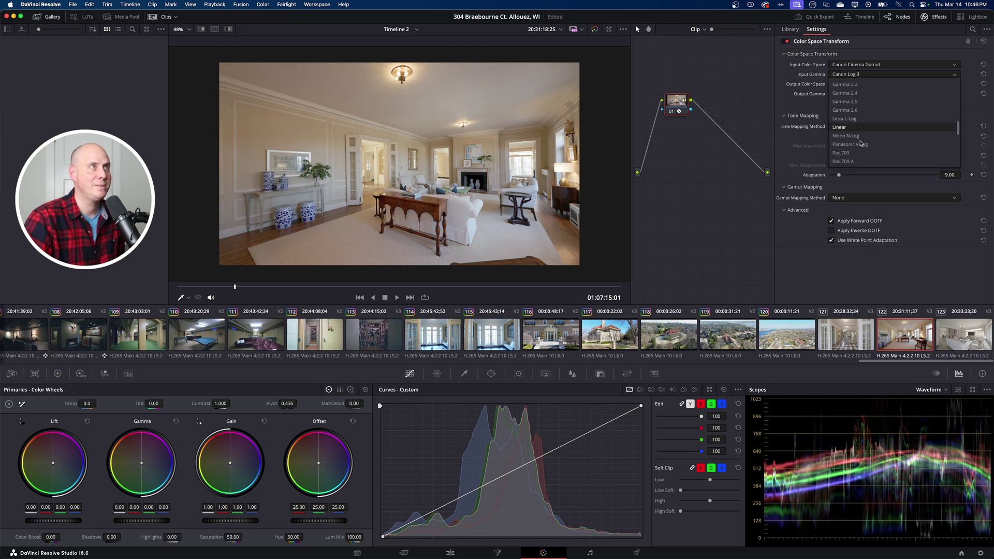
{"action": "left_click", "coordinate": [853, 130]}
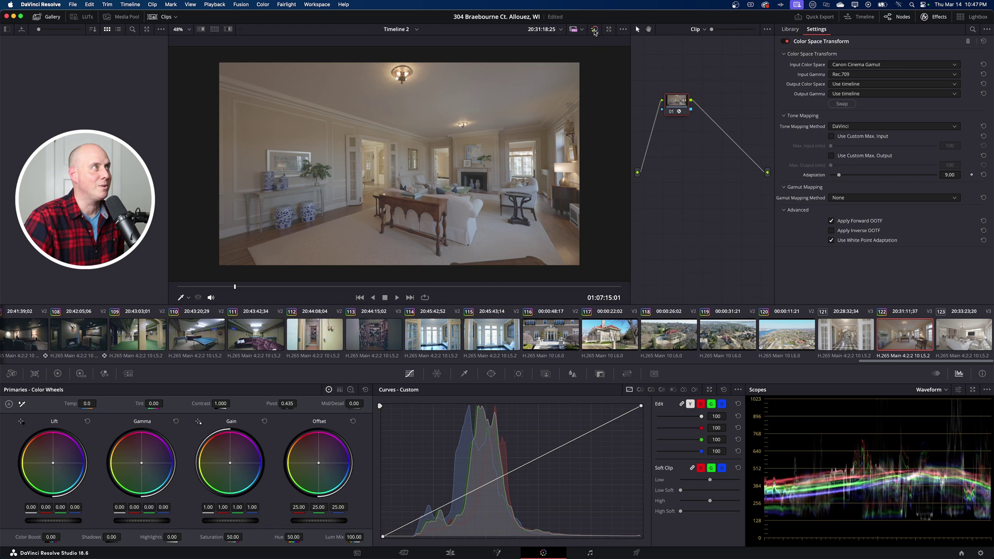
Toggle the grade bypass to compare the Rec.709 image with the original.
{"action": "left_click", "coordinate": [594, 30]}
{"action": "left_click", "coordinate": [595, 31]}
{"action": "left_click", "coordinate": [595, 33]}
{"action": "left_click", "coordinate": [595, 33]}
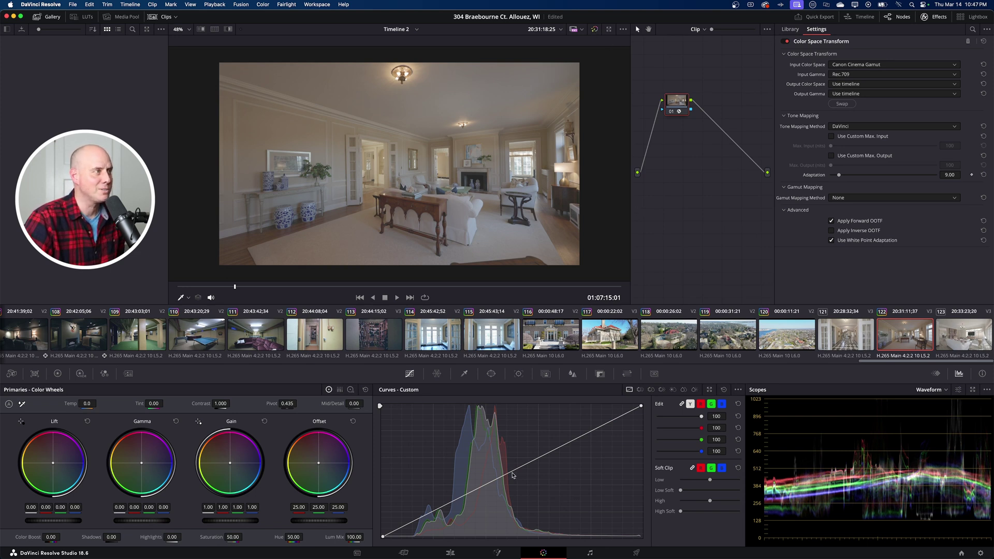
Add shadow and highlight points and drag the custom curve into a firmer S-curve.
{"action": "left_click", "coordinate": [435, 512]}
{"action": "left_click", "coordinate": [588, 433]}
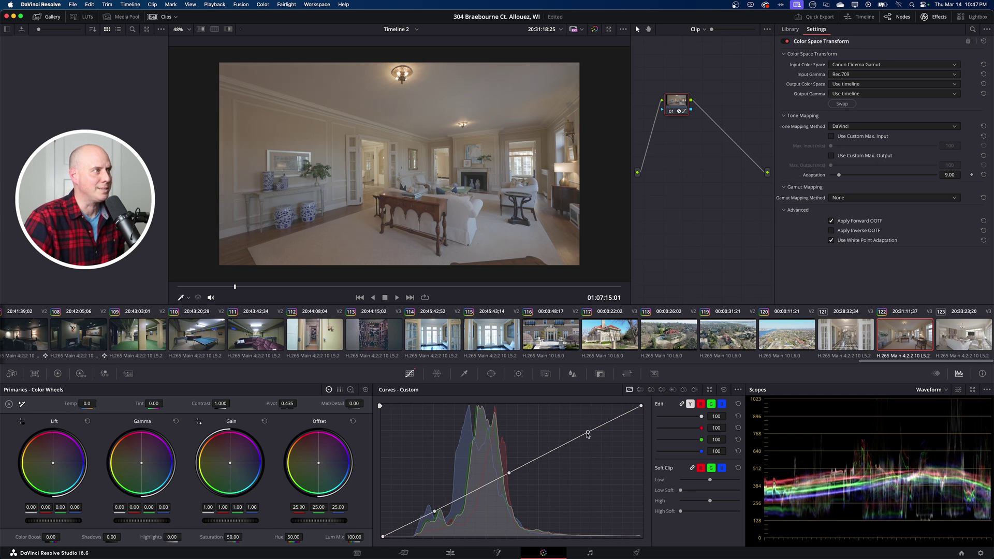
{"action": "left_click_drag", "start_coordinate": [510, 474], "coordinate": [501, 467]}
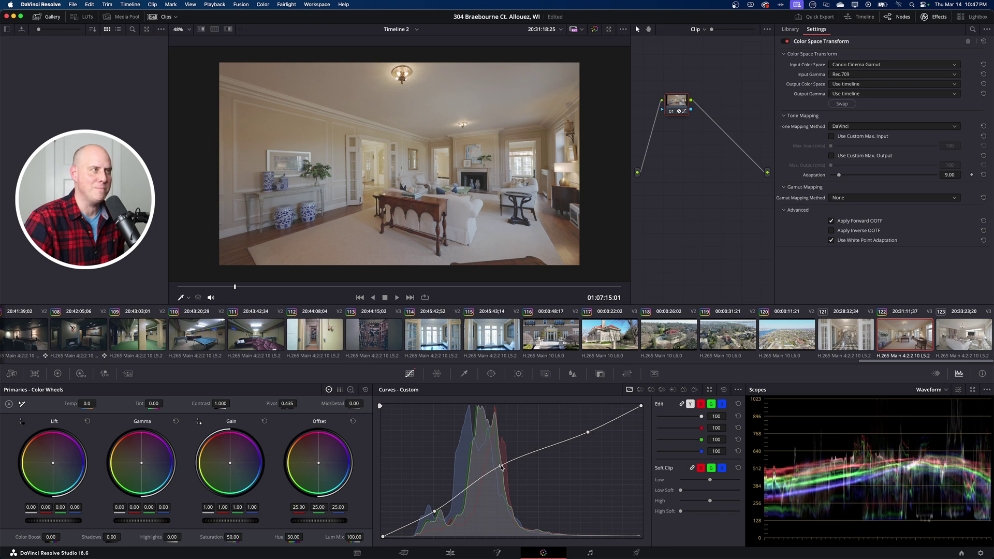
{"action": "left_click_drag", "start_coordinate": [435, 512], "coordinate": [432, 518]}
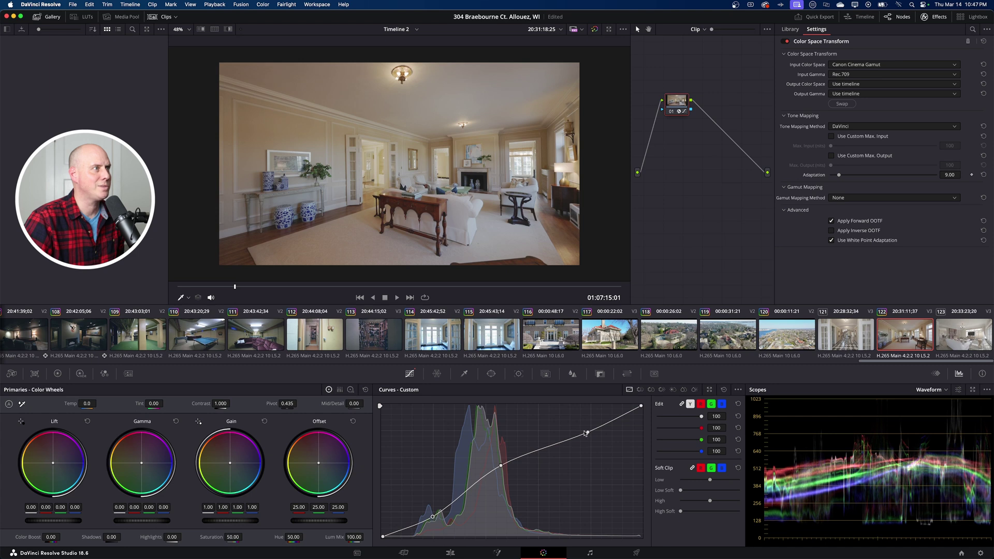
{"action": "mouse_move", "coordinate": [587, 432]}
{"action": "left_mouse_down"}
{"action": "mouse_move", "coordinate": [573, 415]}
{"action": "mouse_move", "coordinate": [578, 421]}
{"action": "left_mouse_up"}
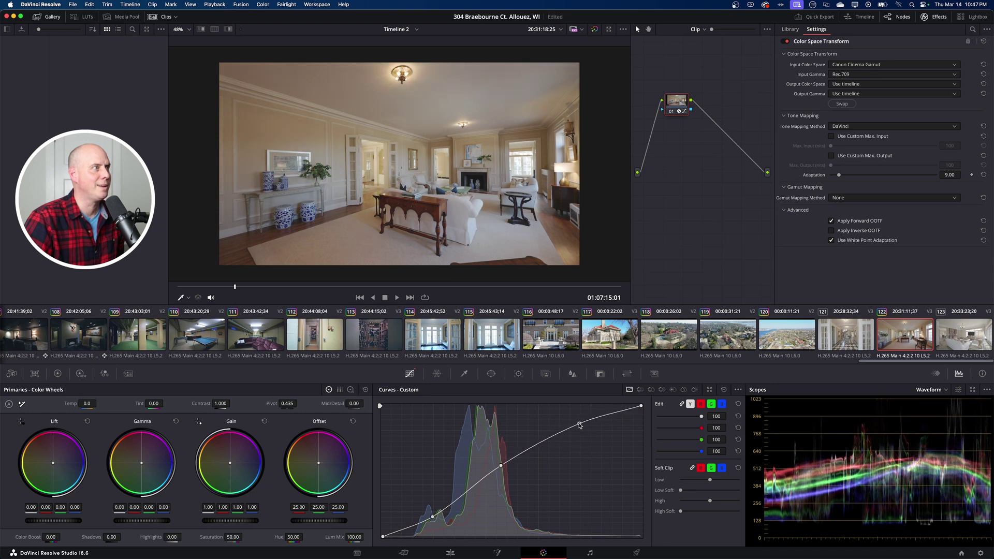
{"action": "left_click_drag", "start_coordinate": [501, 467], "coordinate": [501, 464]}
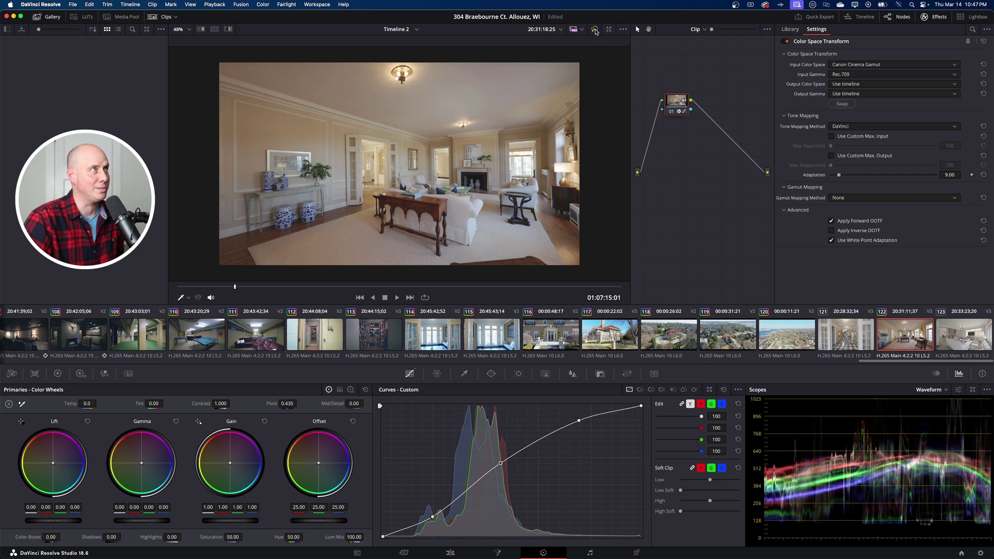
Toggle the grade bypass to compare with the ungraded image, ending with the grade on.
{"action": "left_click", "coordinate": [595, 29]}
{"action": "left_click", "coordinate": [595, 29]}
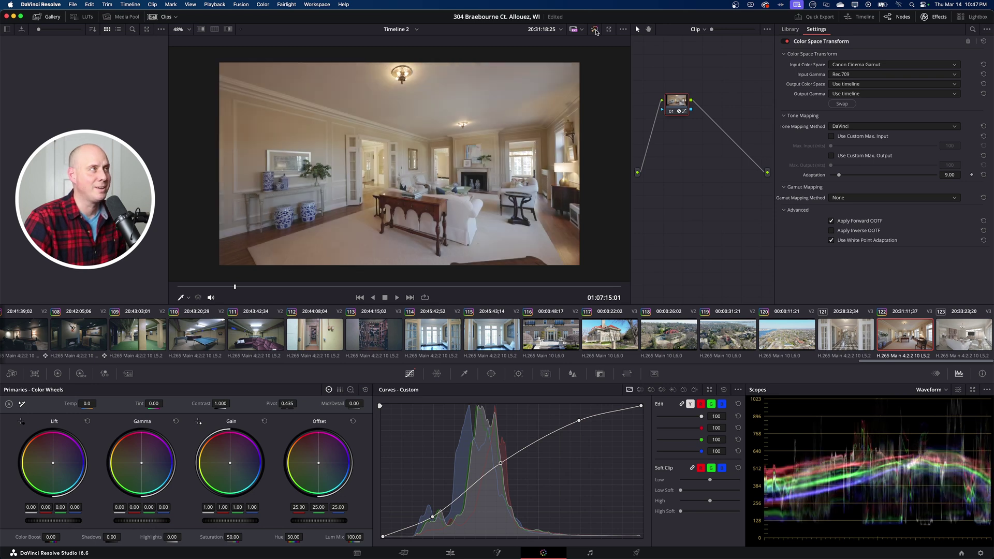
{"action": "left_click", "coordinate": [595, 30]}
{"action": "left_click", "coordinate": [595, 29]}
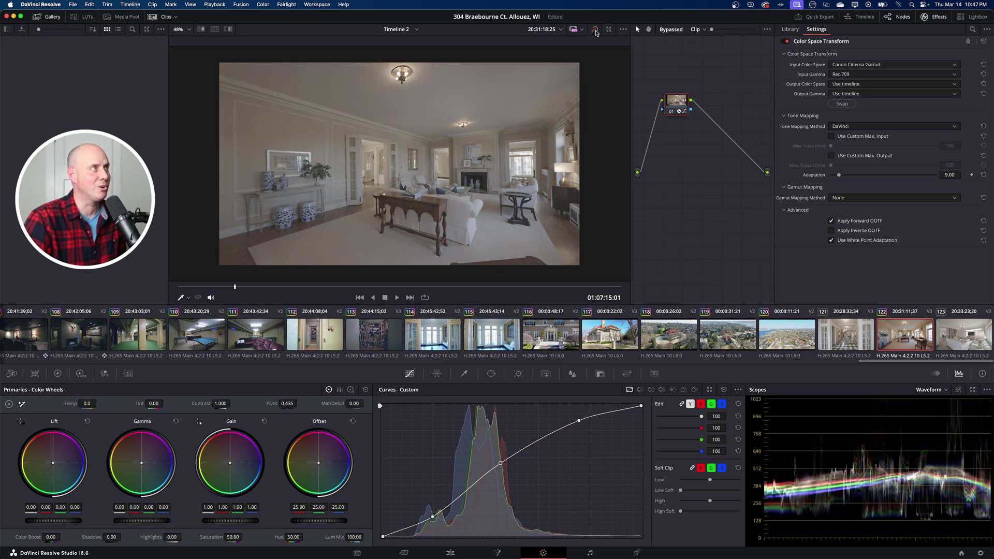
{"action": "left_click", "coordinate": [594, 30]}
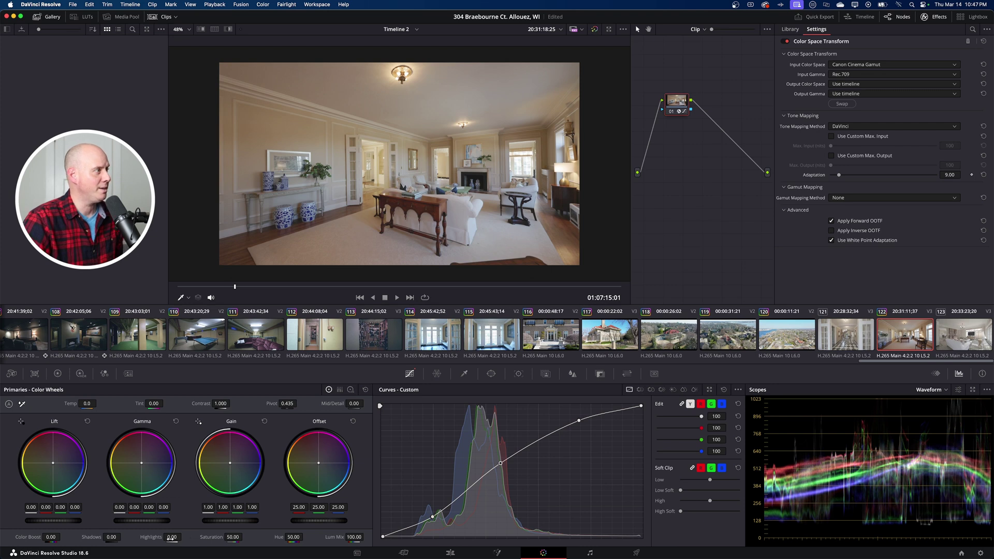
Set Shadows 24, Highlights 33, Contrast 1.068 and Mid Detail 2.00 in the Primaries panel.
{"action": "mouse_move", "coordinate": [124, 537]}
{"action": "left_mouse_down"}
{"action": "mouse_move", "coordinate": [166, 537]}
{"action": "mouse_move", "coordinate": [123, 537]}
{"action": "left_mouse_up"}
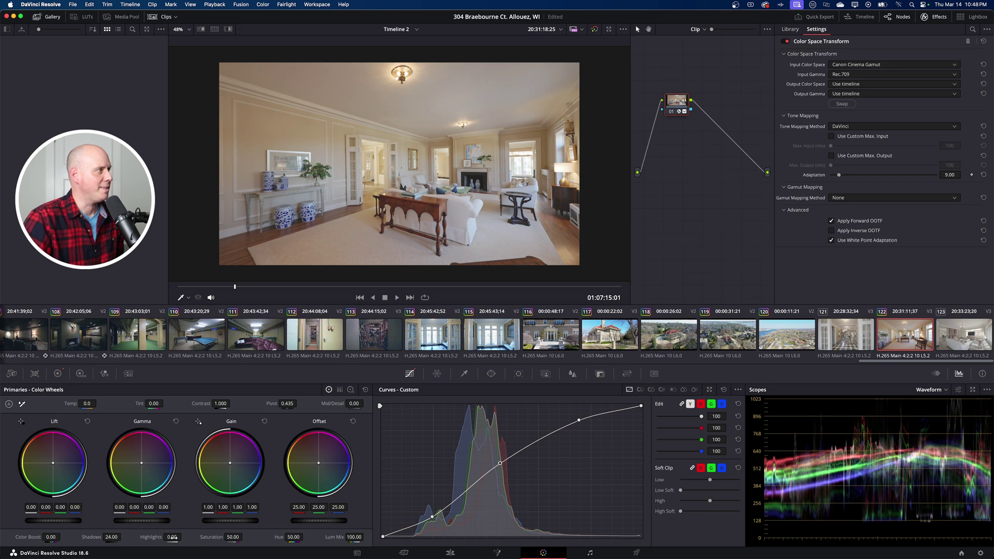
{"action": "left_click_drag", "start_coordinate": [172, 537], "coordinate": [184, 537]}
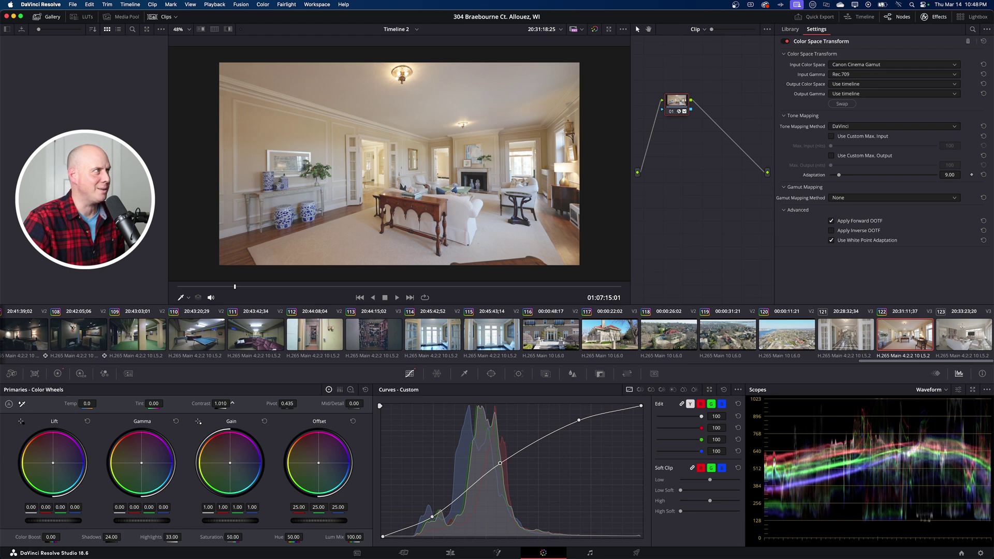
{"action": "left_click_drag", "start_coordinate": [232, 403], "coordinate": [232, 404]}
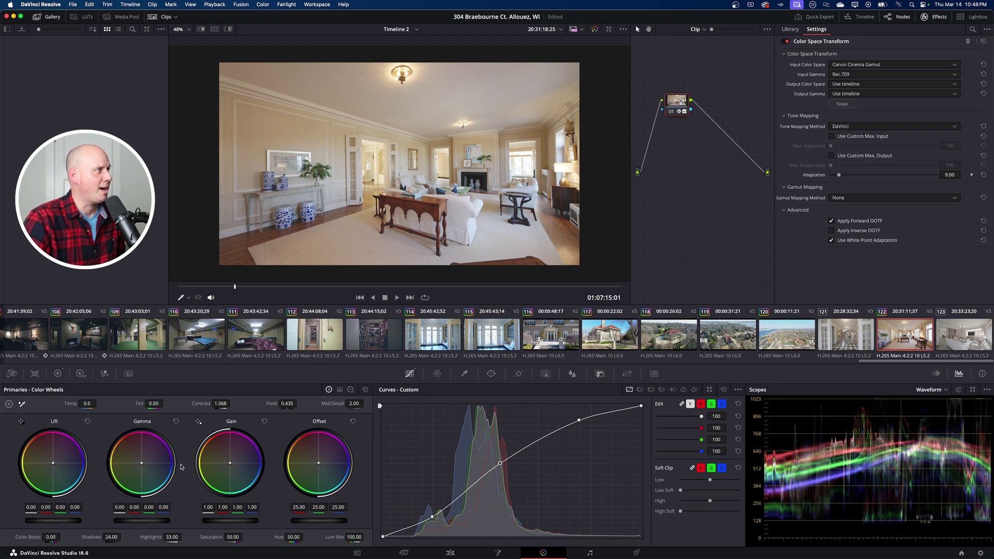
{"action": "scroll", "coordinate": [469, 199], "scroll_direction": "down", "scroll_amount": 1}
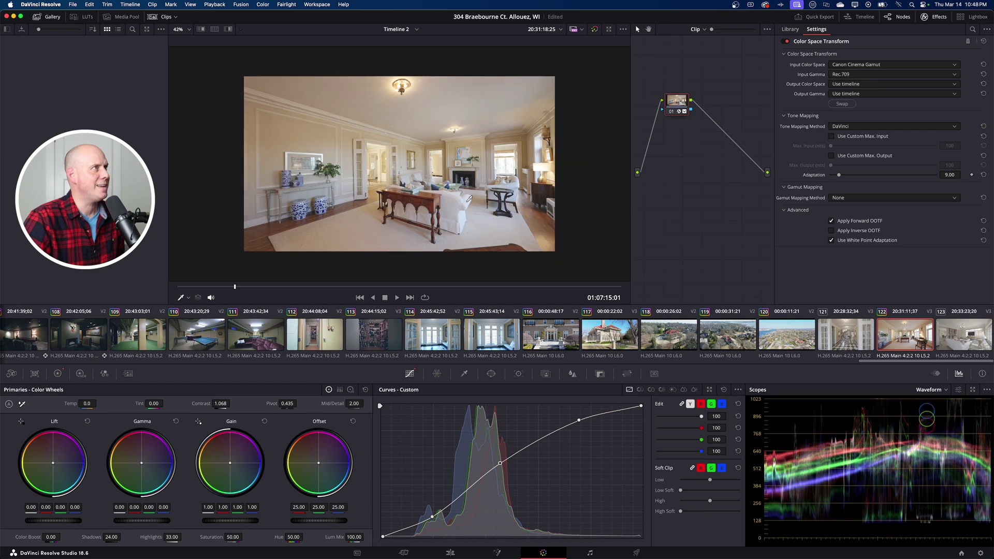
{"action": "scroll", "coordinate": [469, 199], "scroll_direction": "up", "scroll_amount": 1}
Raise the clip's saturation to about 56.
{"action": "left_click", "coordinate": [596, 30]}
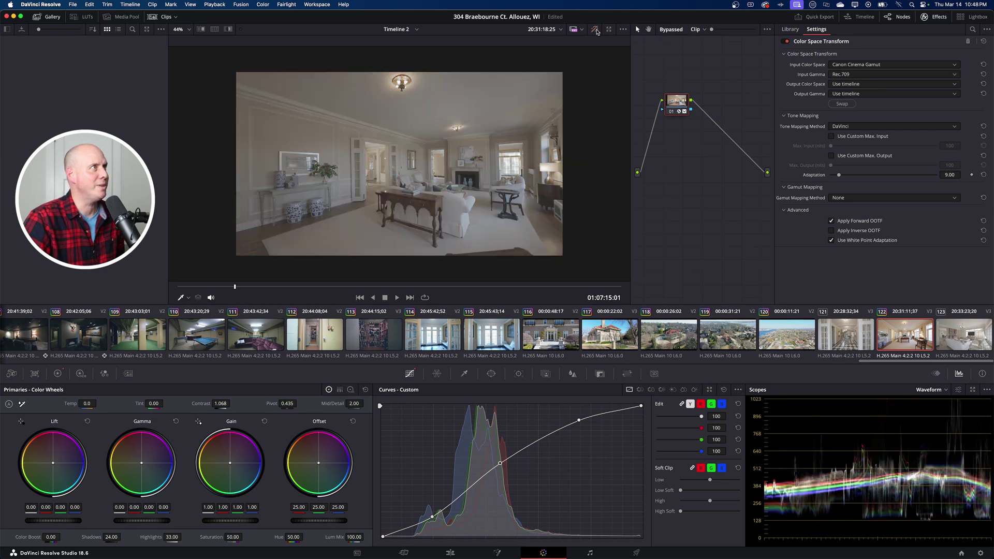
{"action": "left_click", "coordinate": [596, 31]}
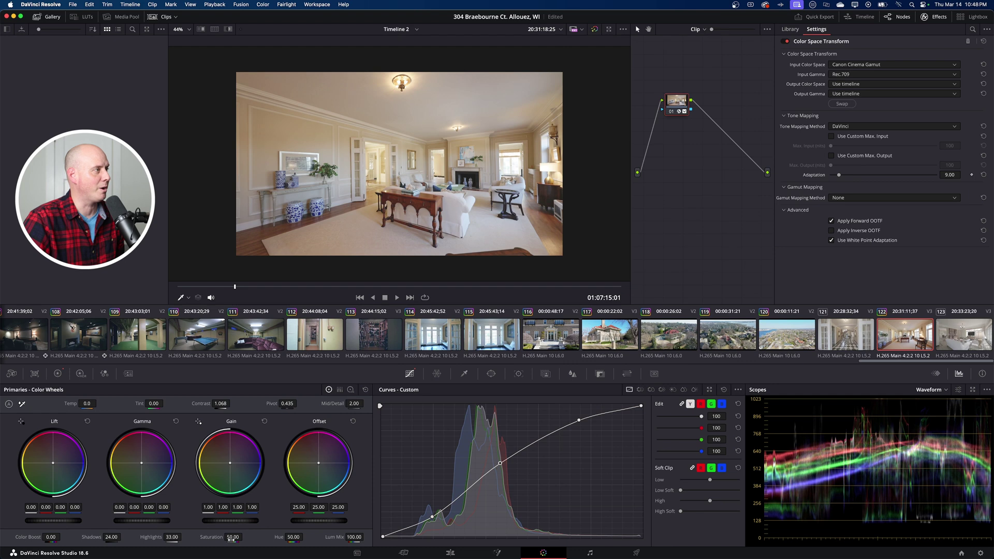
{"action": "left_click_drag", "start_coordinate": [233, 537], "coordinate": [244, 536]}
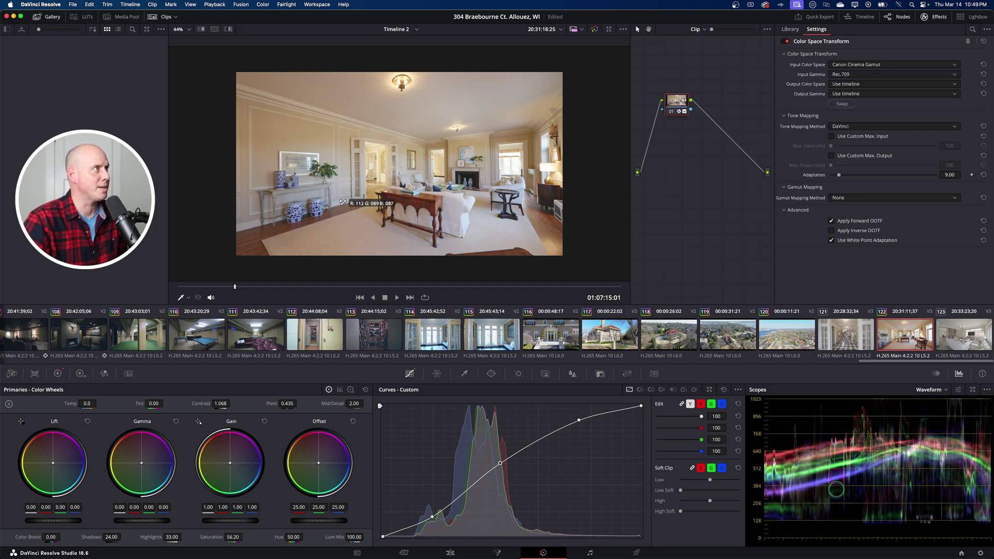
Sample a neutral area for white balance, giving Temp 72.4 and Tint -3.89.
{"action": "left_click", "coordinate": [344, 205]}
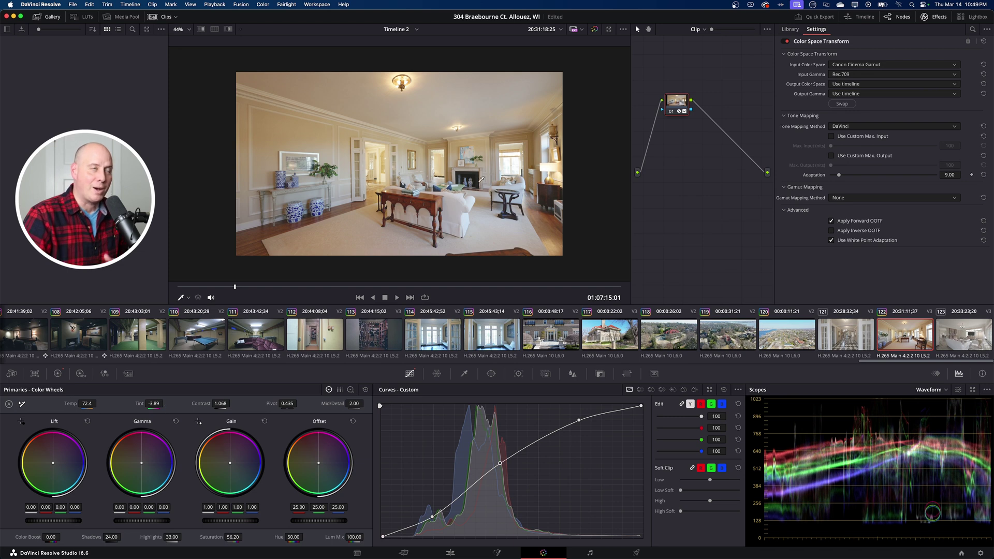
{"action": "scroll", "coordinate": [433, 196], "scroll_direction": "up", "scroll_amount": 2}
{"action": "scroll", "coordinate": [432, 195], "scroll_direction": "up", "scroll_amount": 4}
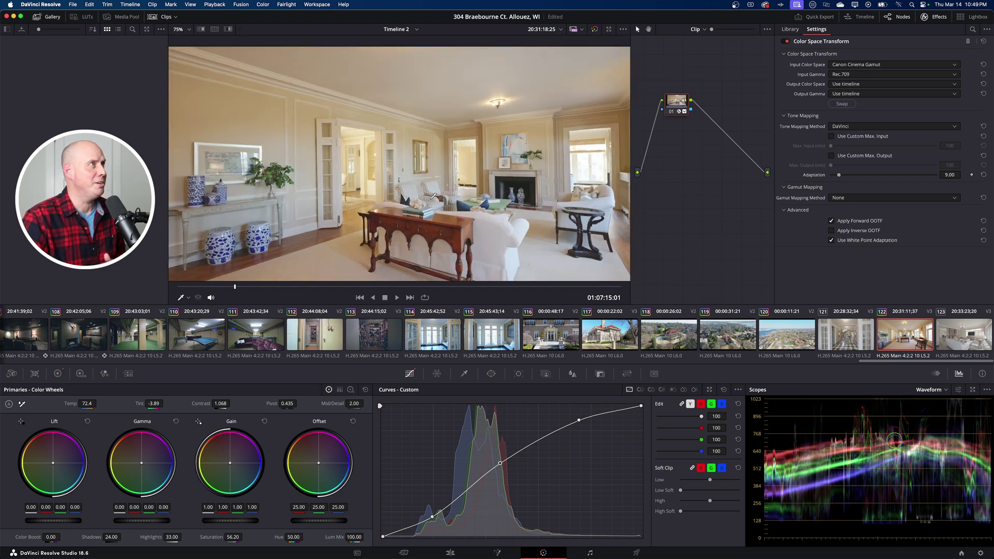
{"action": "scroll", "coordinate": [439, 194], "scroll_direction": "down", "scroll_amount": 1}
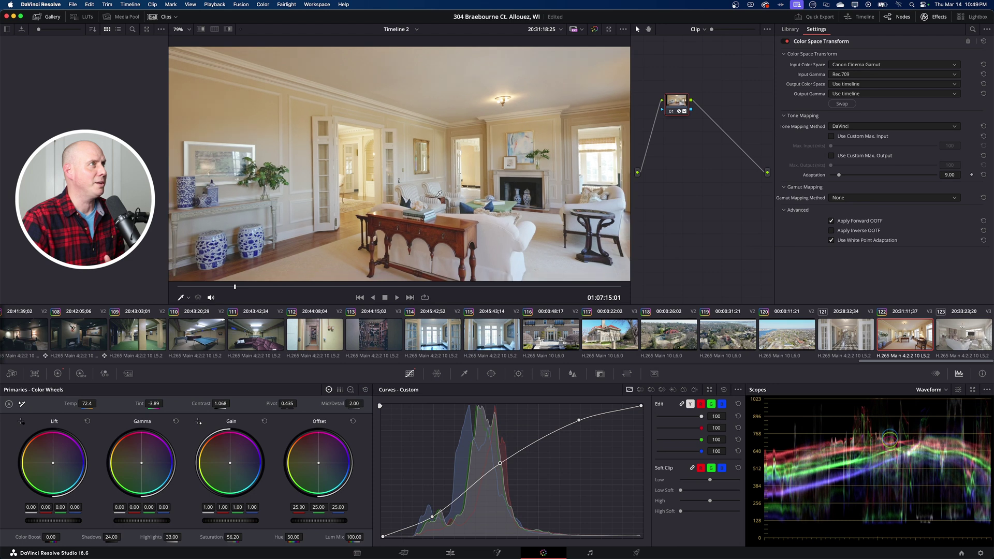
{"action": "scroll", "coordinate": [439, 195], "scroll_direction": "down", "scroll_amount": 5}
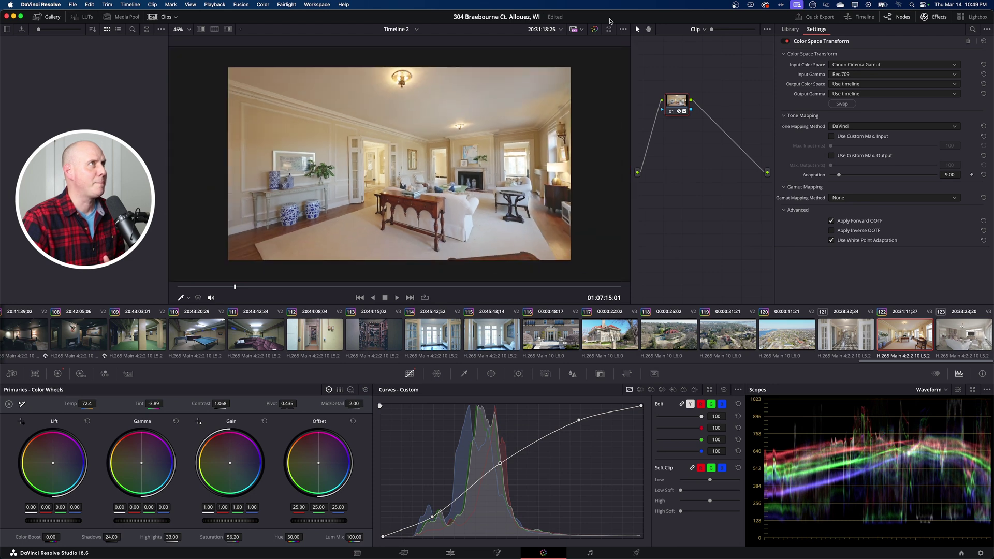
Toggle the grade bypass to compare with the original, then save the project.
{"action": "left_click", "coordinate": [594, 31]}
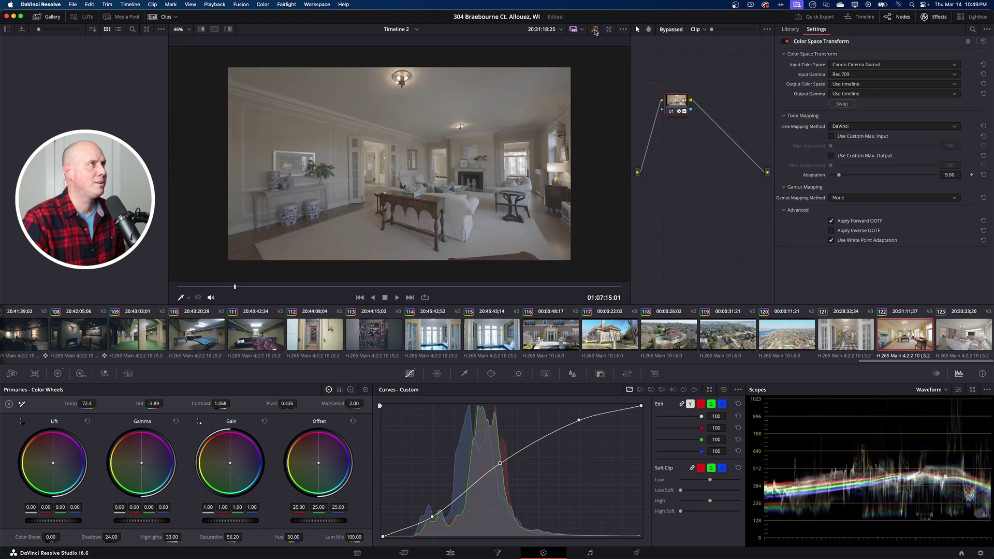
{"action": "left_click", "coordinate": [594, 32]}
{"action": "left_click", "coordinate": [594, 31]}
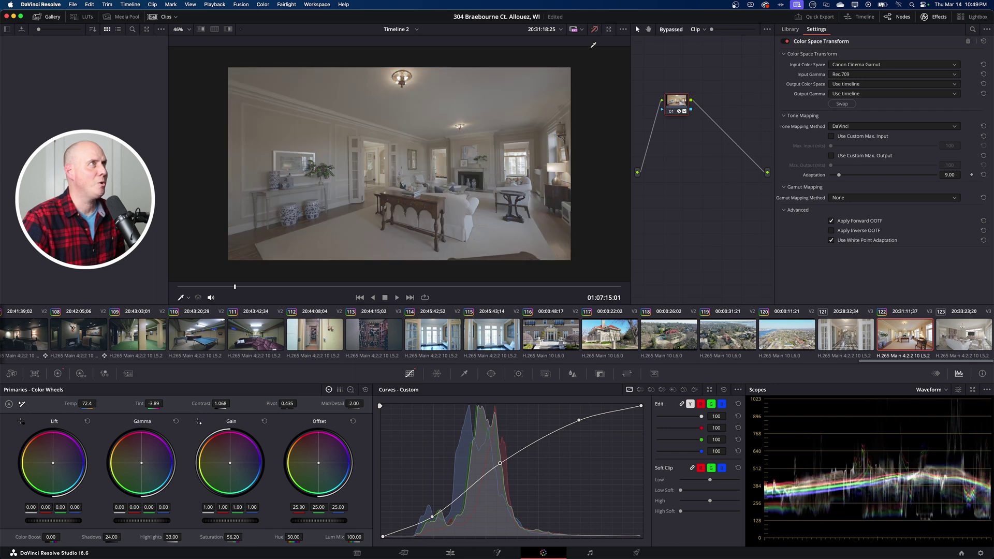
{"action": "left_click", "coordinate": [596, 31]}
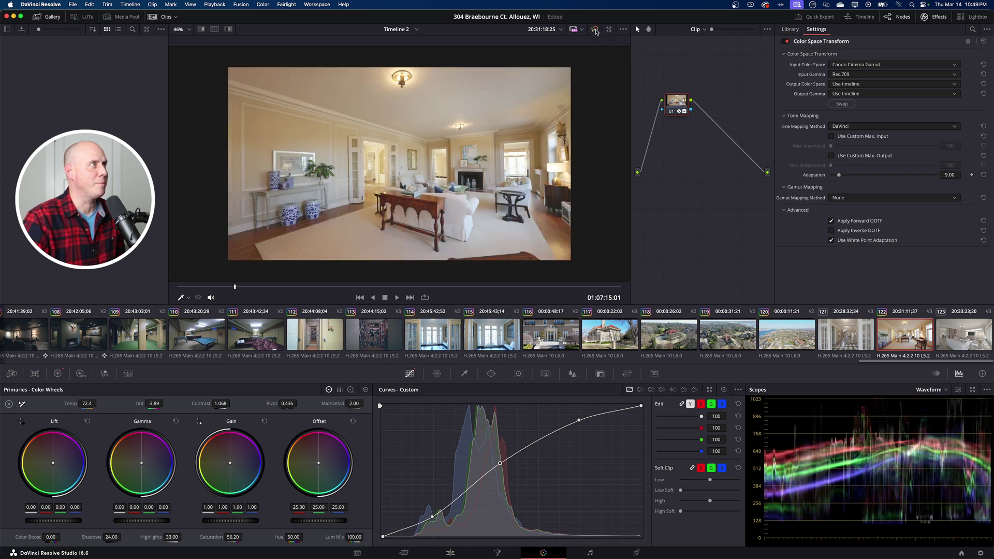
{"action": "left_click", "coordinate": [595, 31]}
{"action": "left_click", "coordinate": [595, 31]}
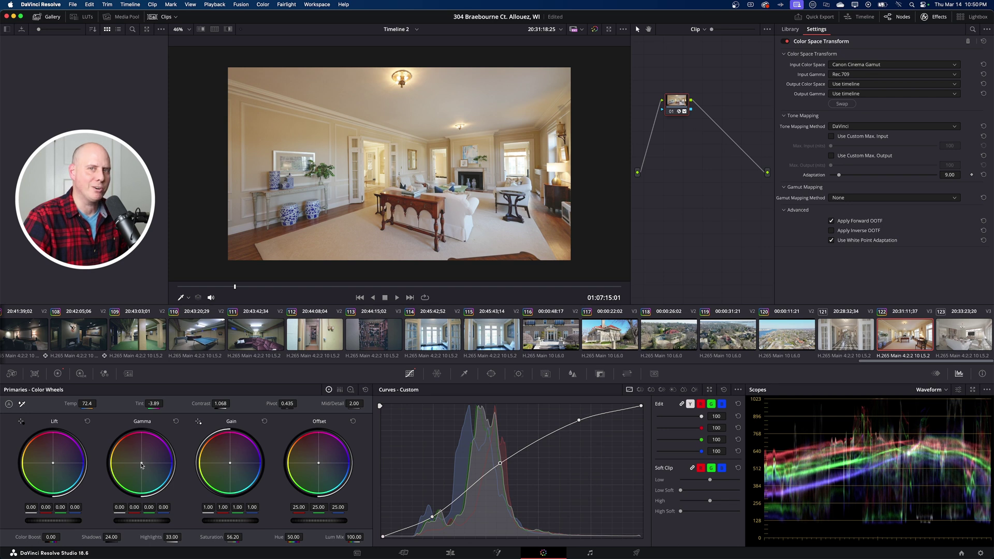
{"action": "key", "text": "super+s"}
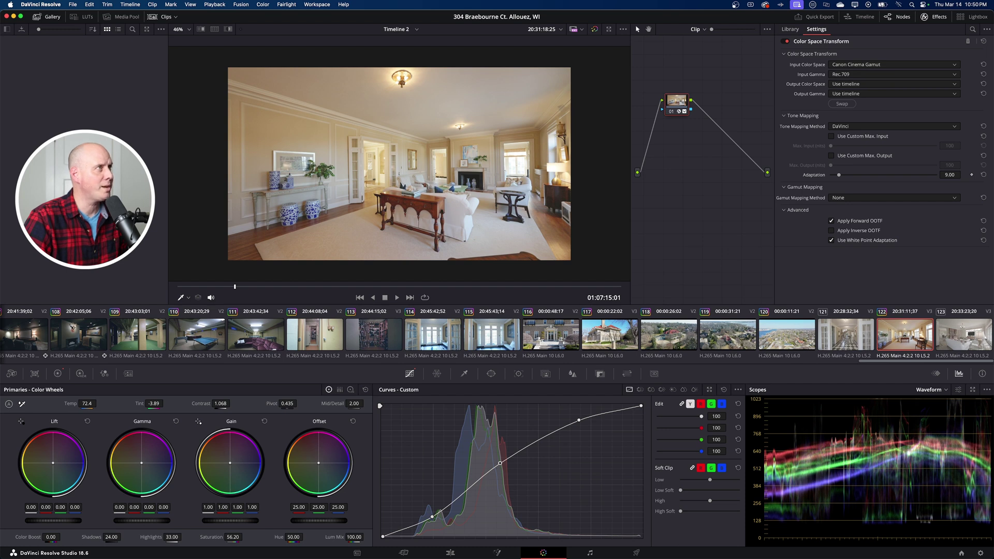
Nudge the Gamma wheel to red -0.02 and blue 0.02, cooling the midtones slightly.
{"action": "left_click_drag", "start_coordinate": [142, 463], "coordinate": [143, 465]}
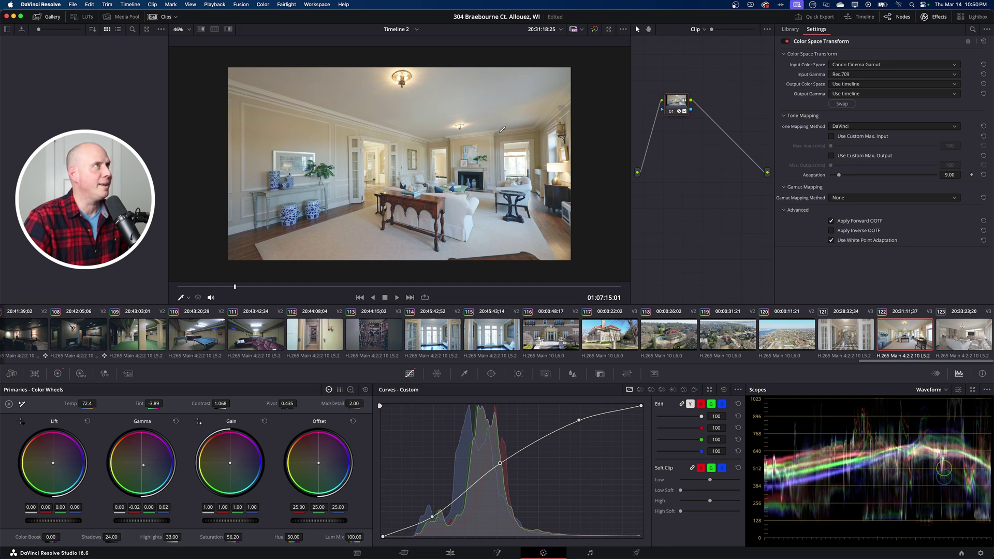
Toggle the viewer's grade bypass on and off to compare the living room shot with and without its grade.
{"action": "left_click", "coordinate": [594, 30]}
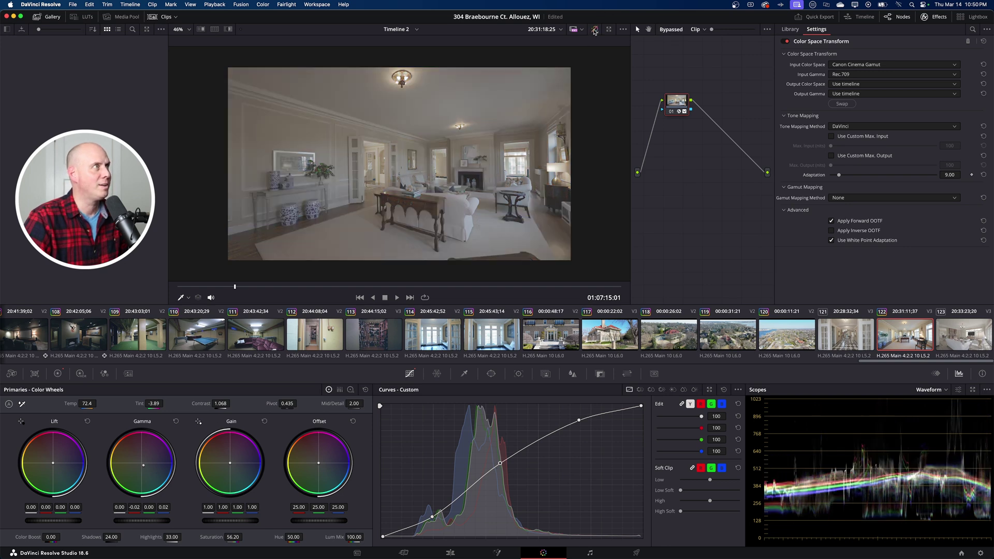
{"action": "left_click", "coordinate": [594, 30]}
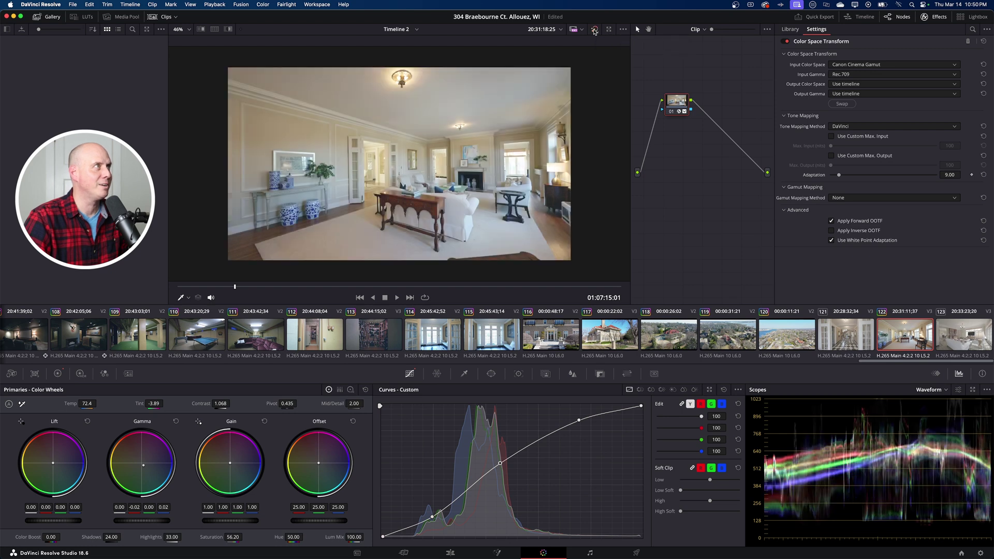
{"action": "left_click", "coordinate": [594, 30]}
{"action": "left_click", "coordinate": [595, 30]}
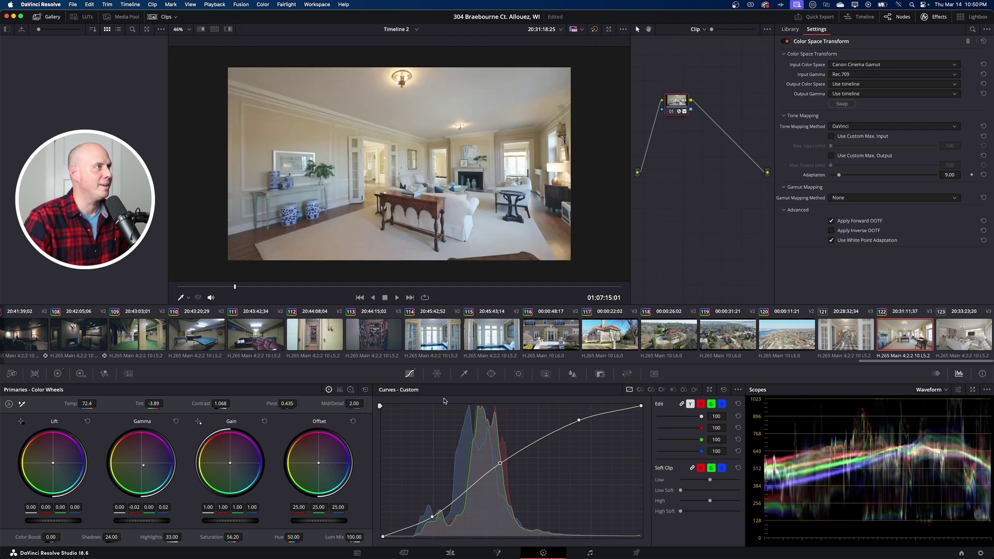
Play the living room clip, switching between graded and ungraded footage during playback.
{"action": "key", "text": "space"}
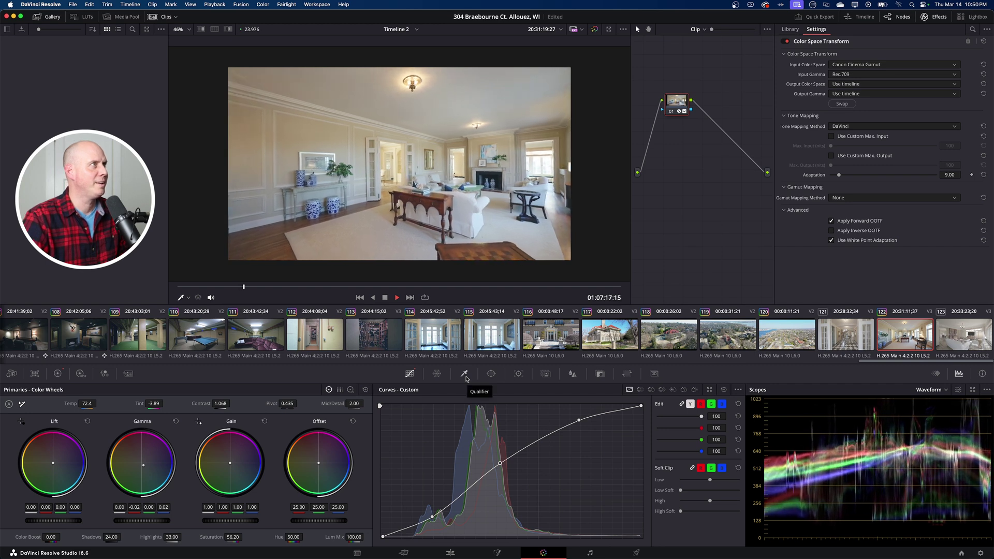
{"action": "left_click", "coordinate": [594, 30]}
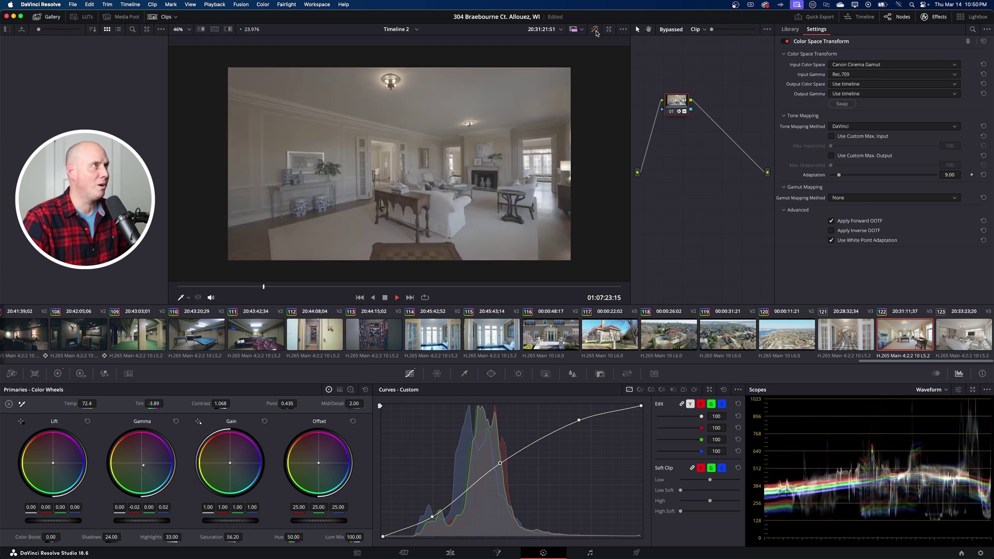
{"action": "left_click", "coordinate": [595, 30]}
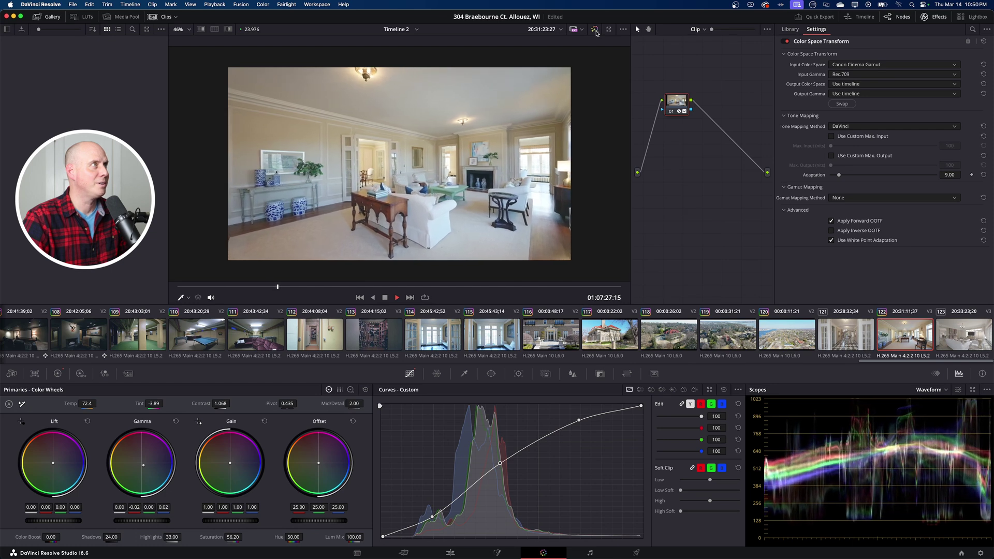
{"action": "left_click", "coordinate": [595, 30]}
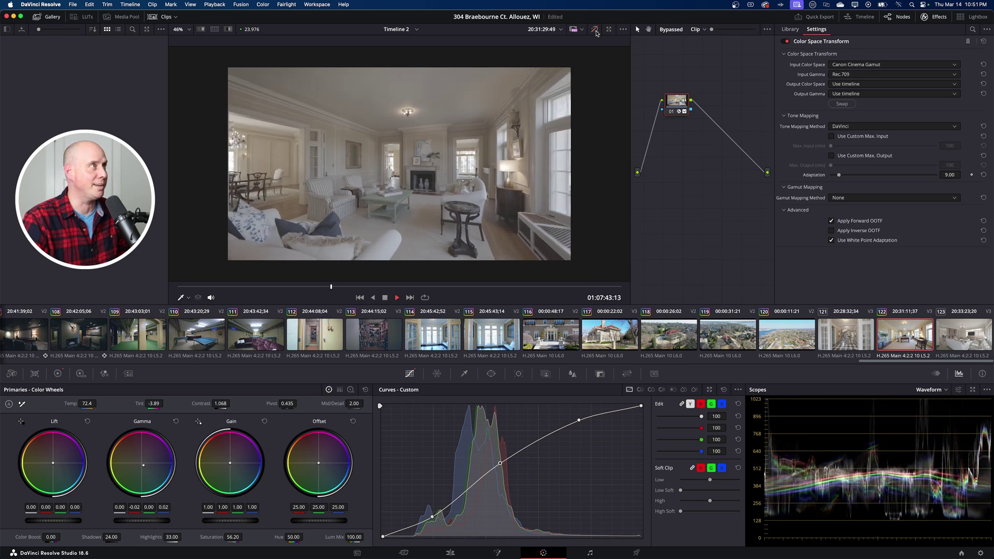
{"action": "left_click", "coordinate": [595, 29]}
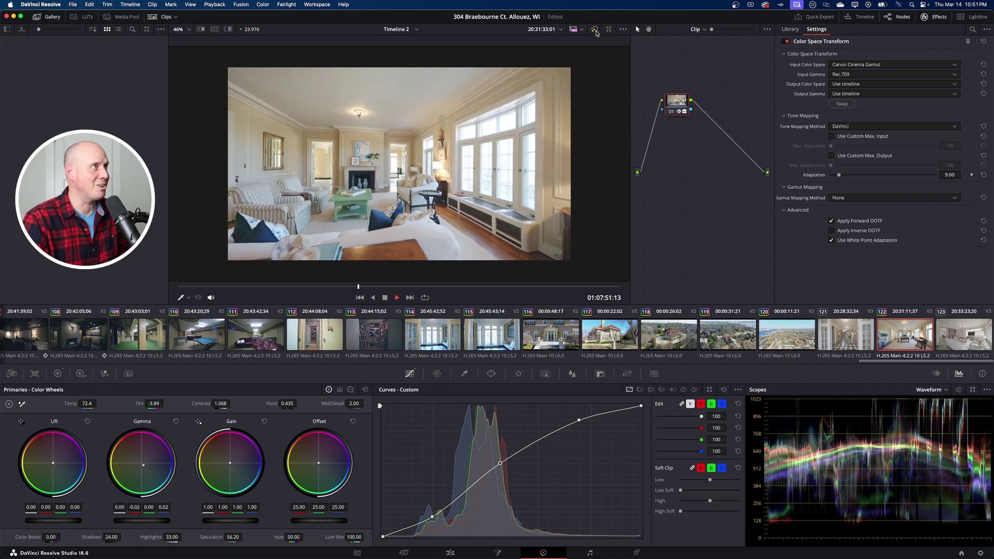
Stop playback, try a cooler Lift shift on the shadows, then reset Lift to neutral.
{"action": "key", "text": "space"}
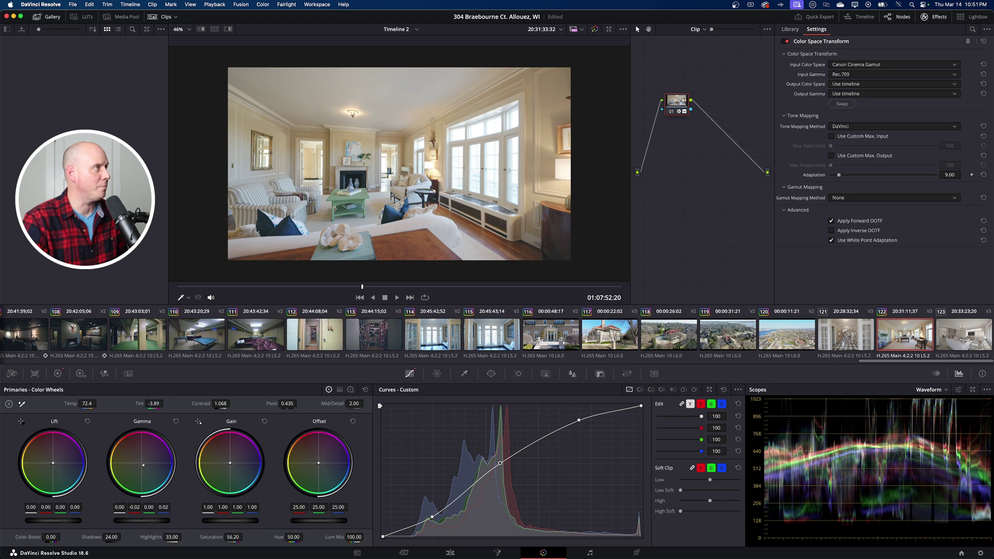
{"action": "left_click_drag", "start_coordinate": [52, 463], "coordinate": [54, 463]}
{"action": "double_click", "coordinate": [54, 464]}
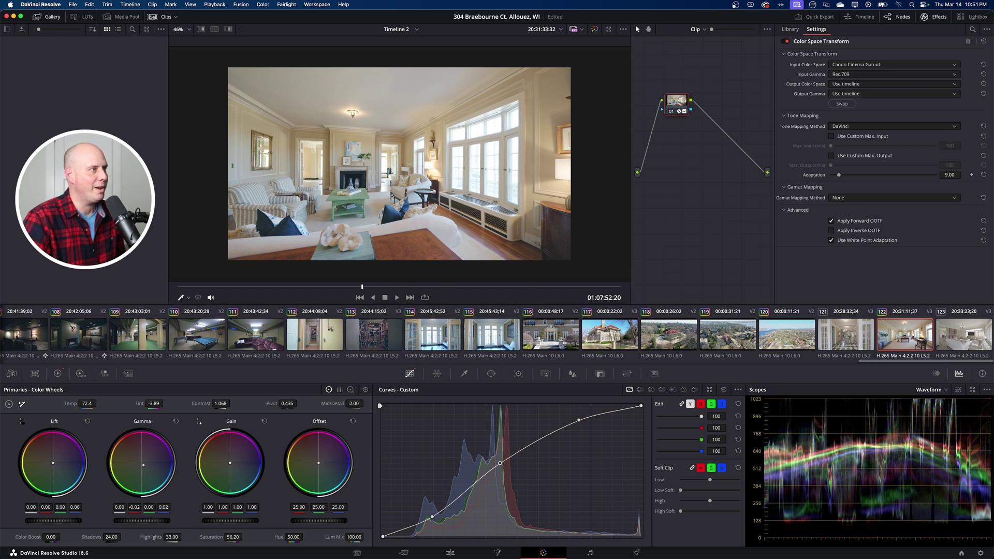
Paste the living room clip's Color Correction attributes onto the dining room clip 401A1999.MP4.
{"action": "left_click", "coordinate": [450, 552]}
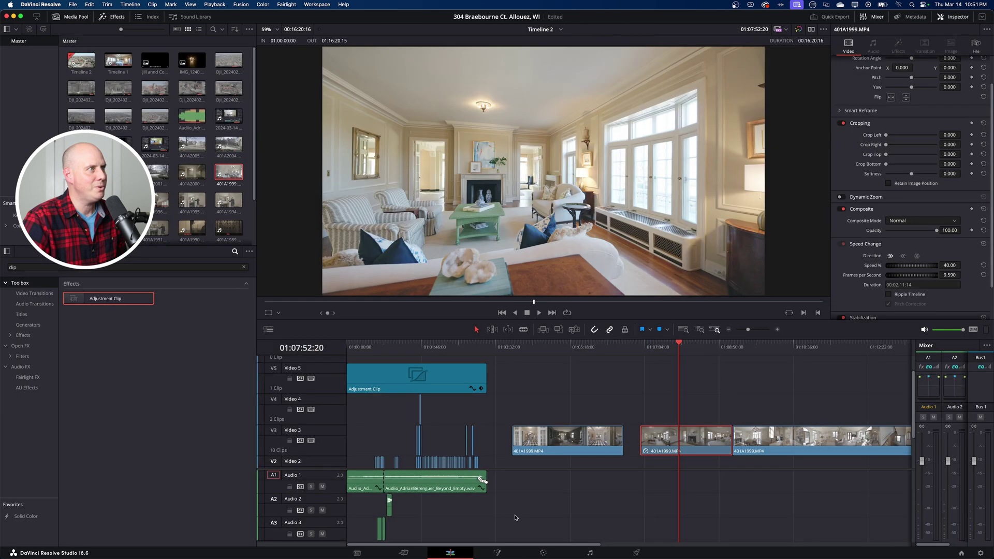
{"action": "right_click", "coordinate": [712, 437]}
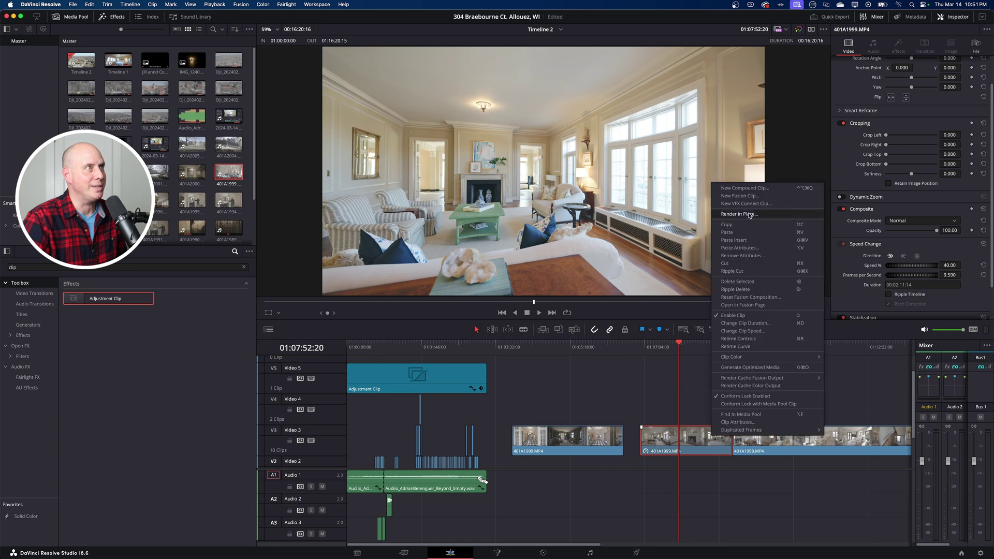
{"action": "left_click", "coordinate": [808, 443]}
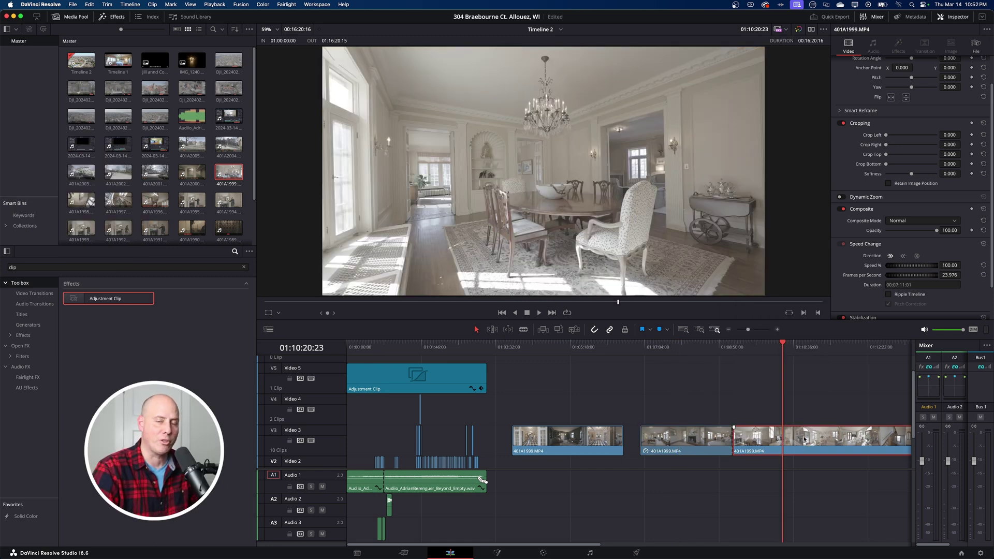
{"action": "right_click", "coordinate": [804, 439]}
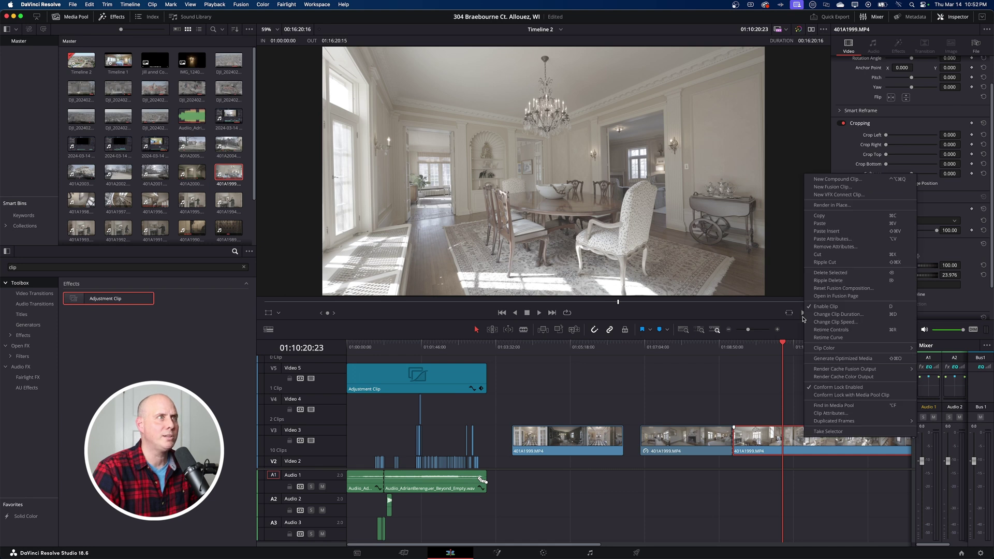
{"action": "left_click", "coordinate": [833, 239]}
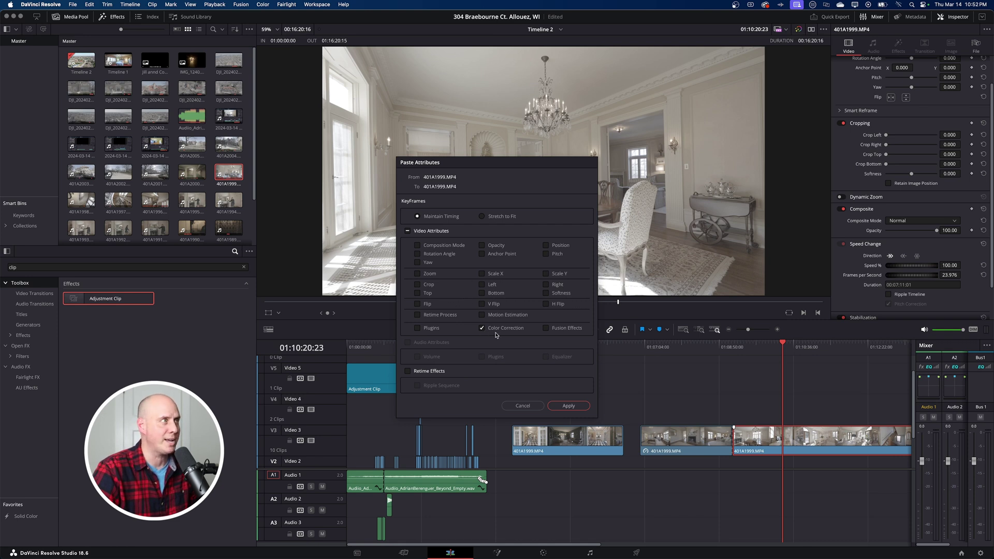
{"action": "left_click", "coordinate": [569, 406]}
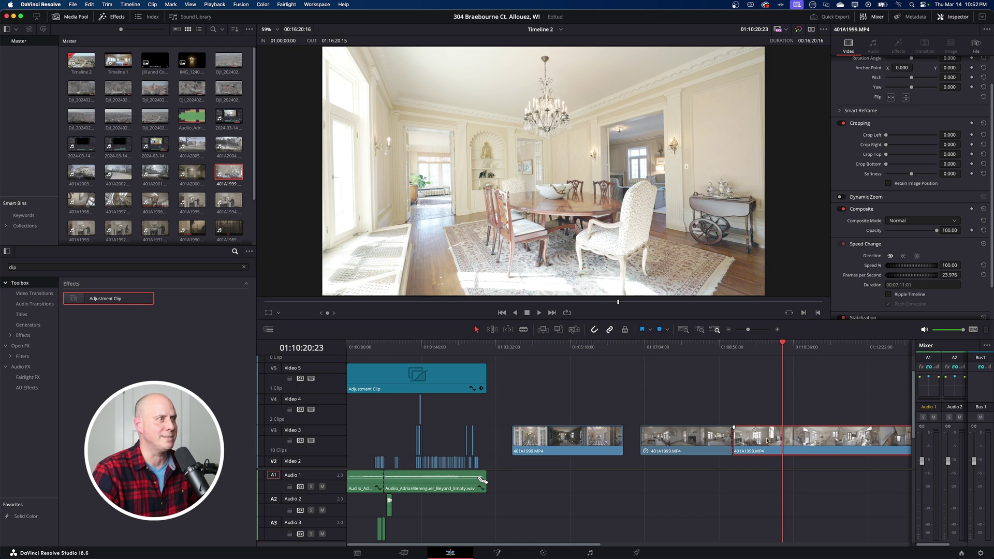
{"action": "left_click", "coordinate": [544, 553]}
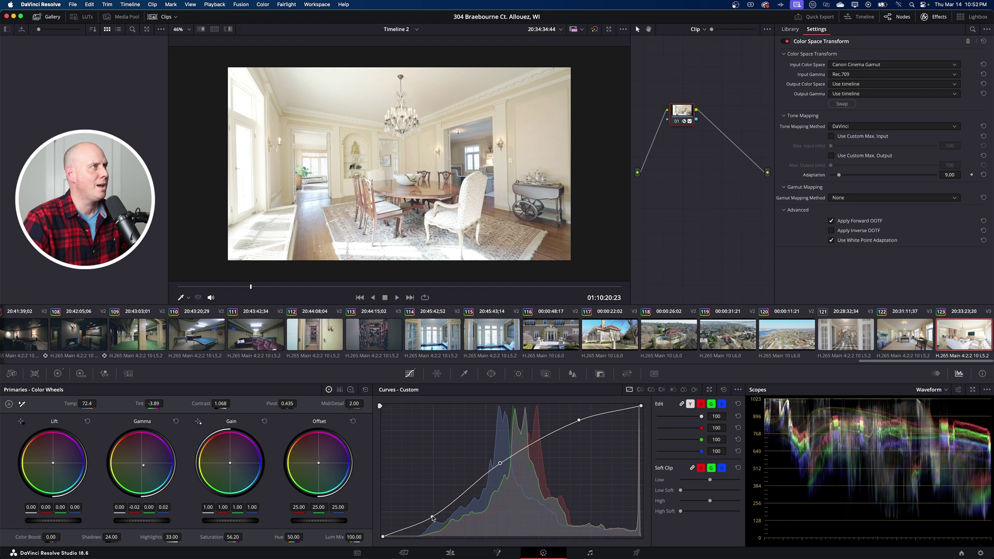
Reshape the custom curve, lowering its shadow, midtone and highlight points.
{"action": "left_click_drag", "start_coordinate": [432, 519], "coordinate": [436, 523]}
{"action": "left_click_drag", "start_coordinate": [500, 463], "coordinate": [505, 470]}
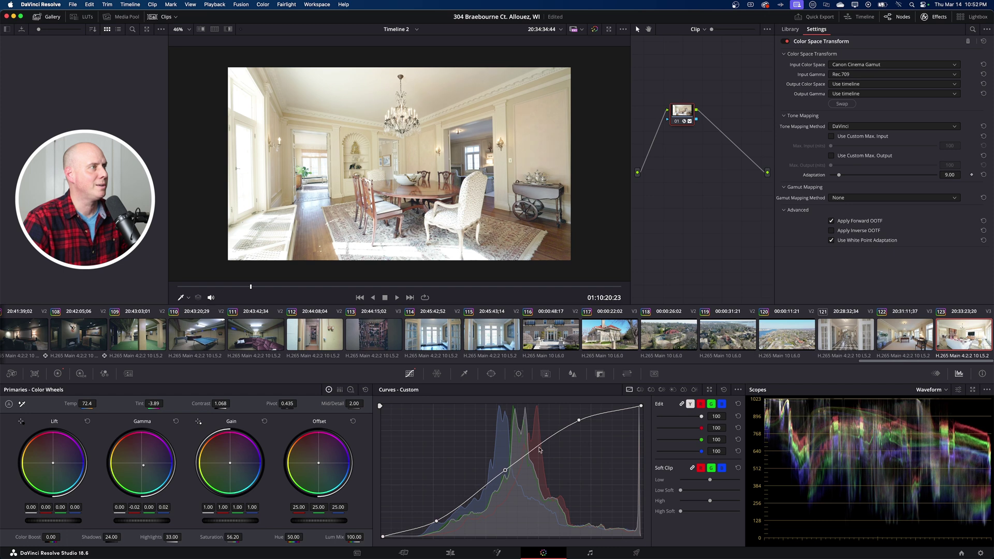
{"action": "left_click_drag", "start_coordinate": [579, 421], "coordinate": [573, 429]}
{"action": "left_click_drag", "start_coordinate": [507, 472], "coordinate": [506, 473]}
{"action": "left_click_drag", "start_coordinate": [436, 524], "coordinate": [436, 523]}
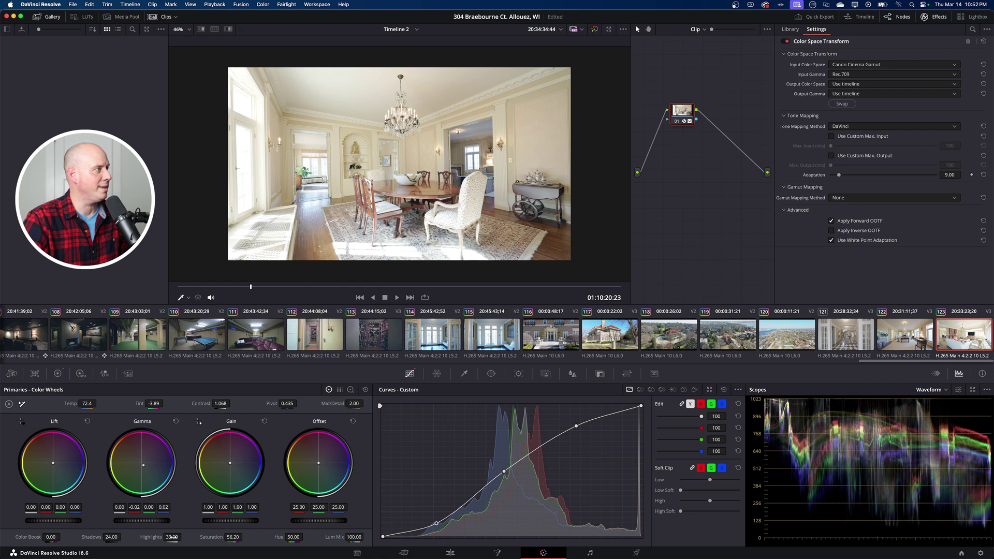
Set Highlights to 5.50, Shadows to 26.50 and Contrast to 1.126 in Primaries.
{"action": "left_click_drag", "start_coordinate": [172, 537], "coordinate": [185, 537]}
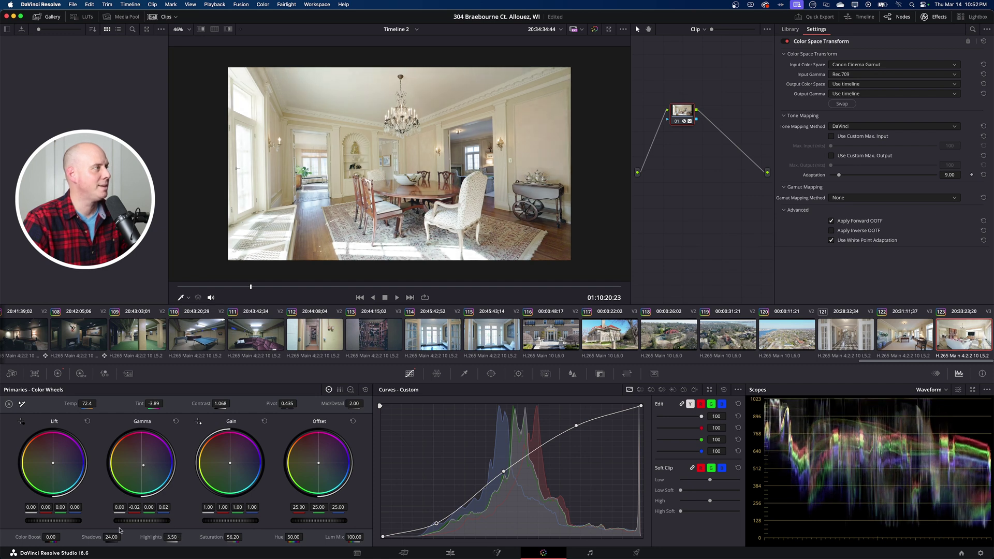
{"action": "left_click_drag", "start_coordinate": [113, 536], "coordinate": [116, 537]}
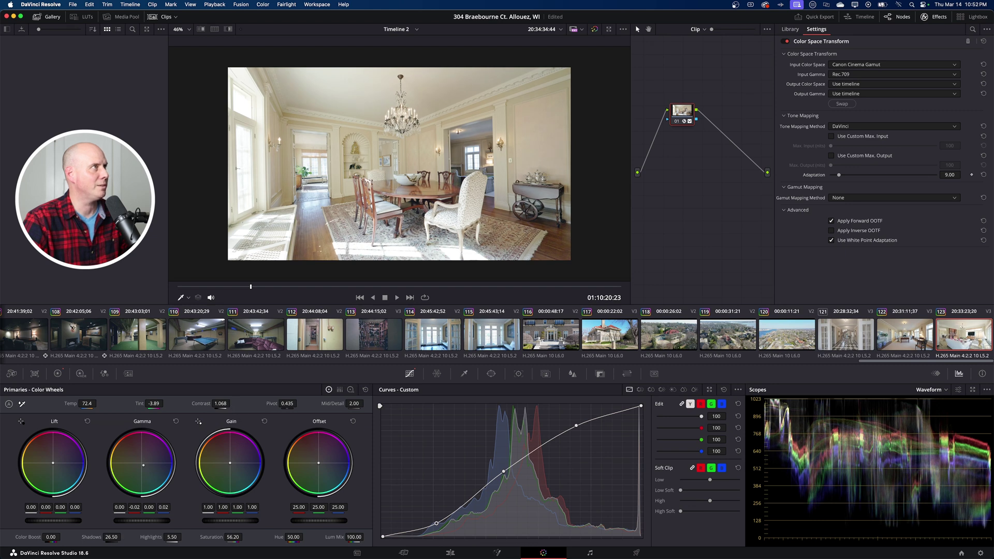
{"action": "left_click_drag", "start_coordinate": [228, 404], "coordinate": [231, 403]}
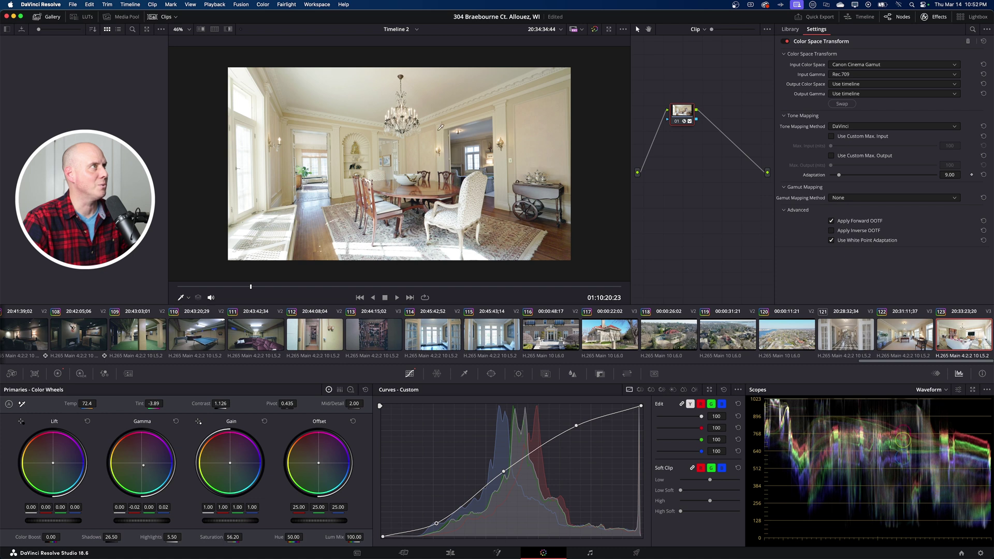
Sample the neutral wall twice with the white balance picker, giving Temp -524.9 and Tint -1.27.
{"action": "left_click", "coordinate": [21, 405]}
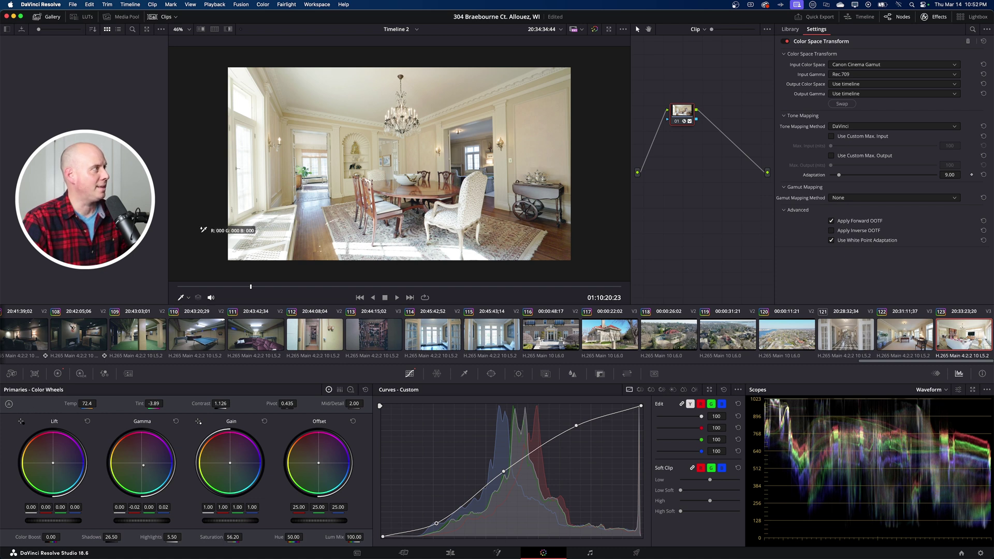
{"action": "left_click", "coordinate": [460, 79]}
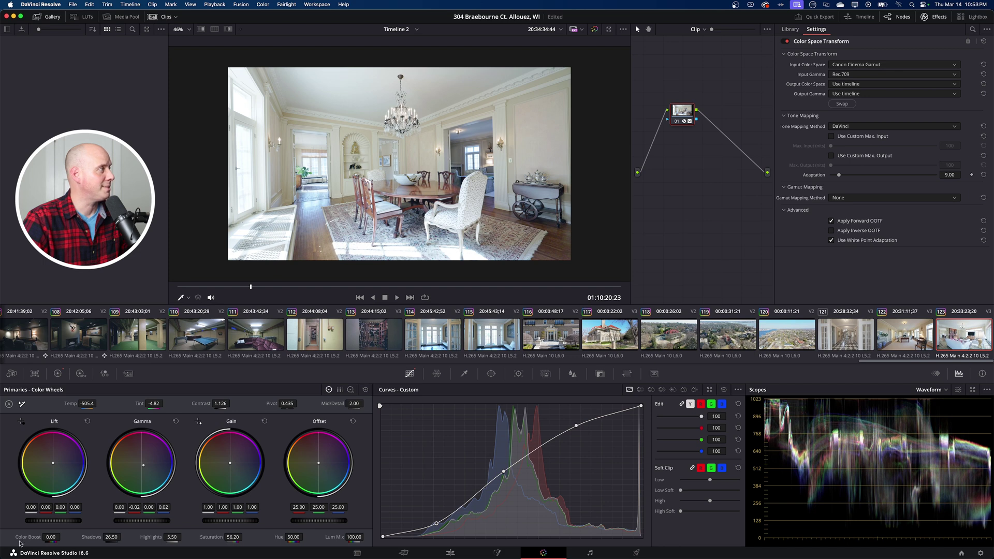
{"action": "left_click", "coordinate": [22, 403]}
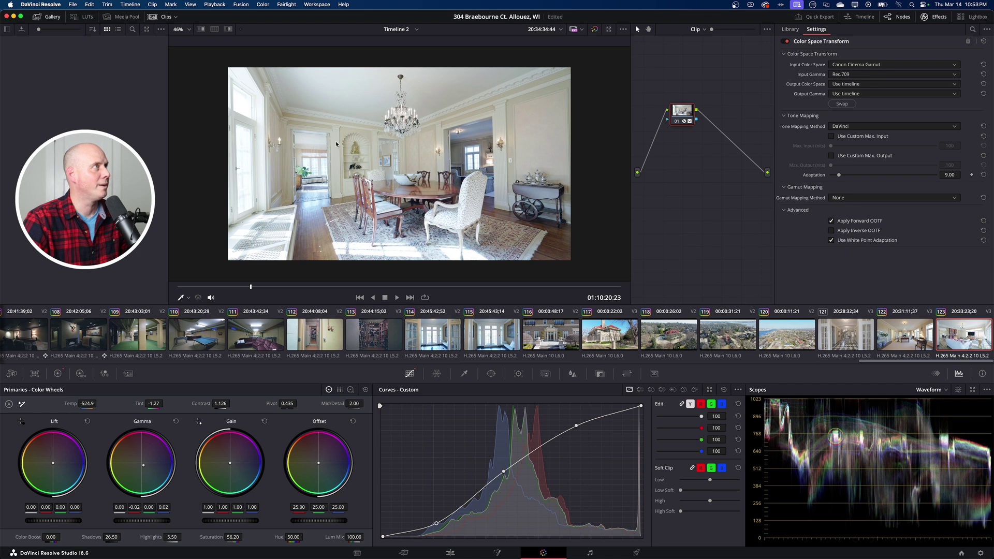
{"action": "left_click", "coordinate": [336, 140]}
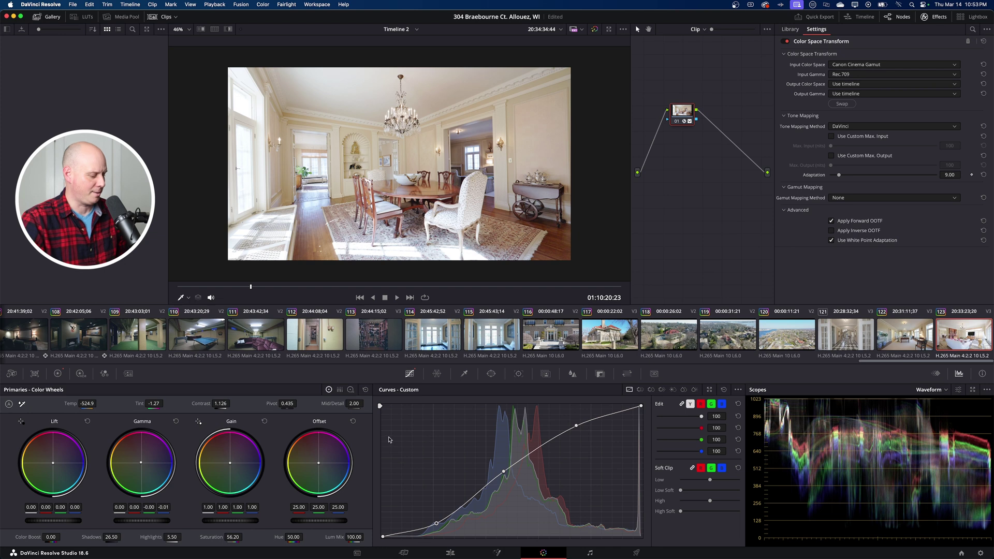
Play the dining room clip to review its cooler white balance and retuned contrast.
{"action": "key", "text": "space"}
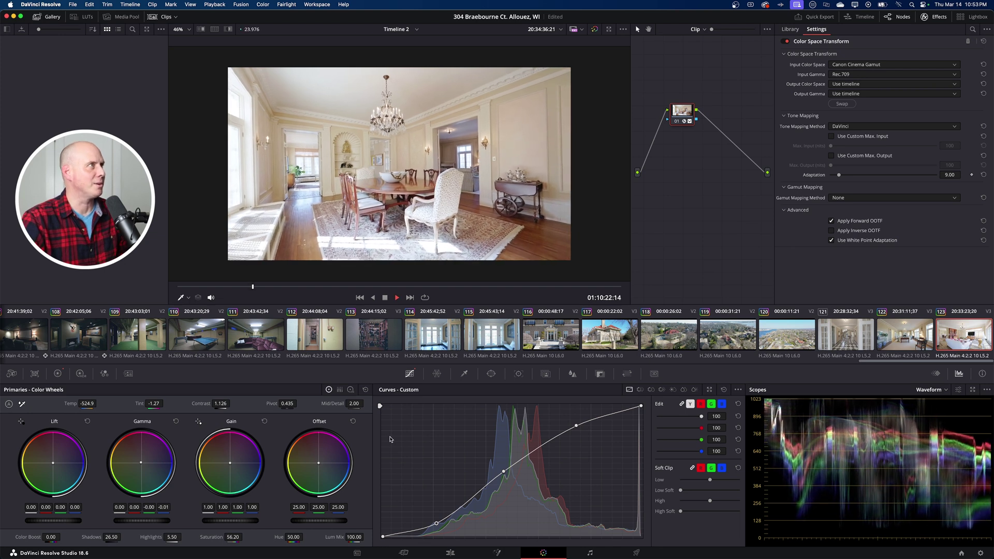